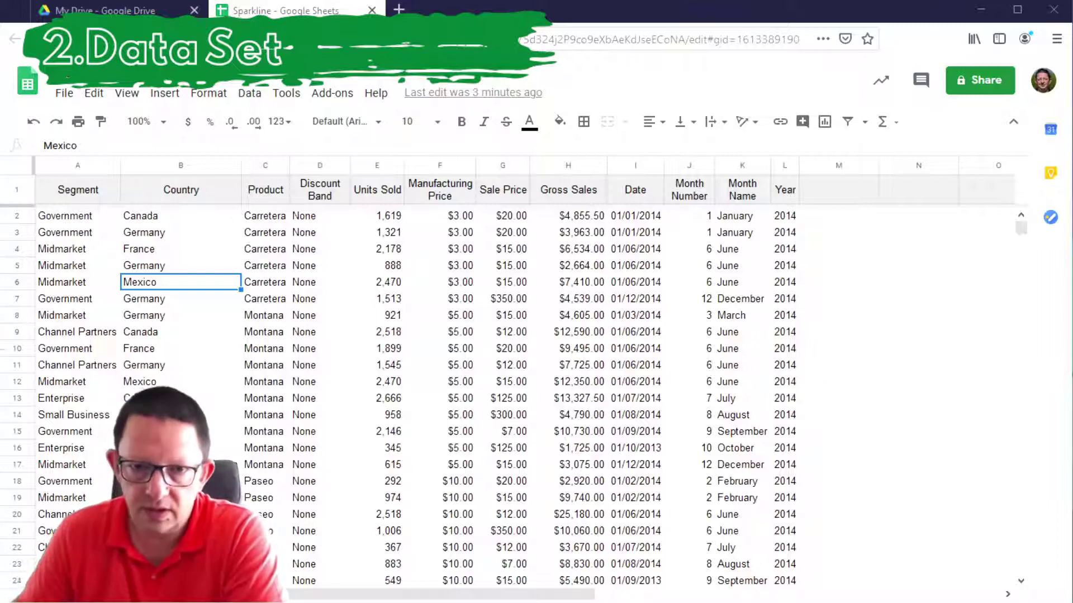
Check the source data's extent from the header down to the last row.
click(61, 192)
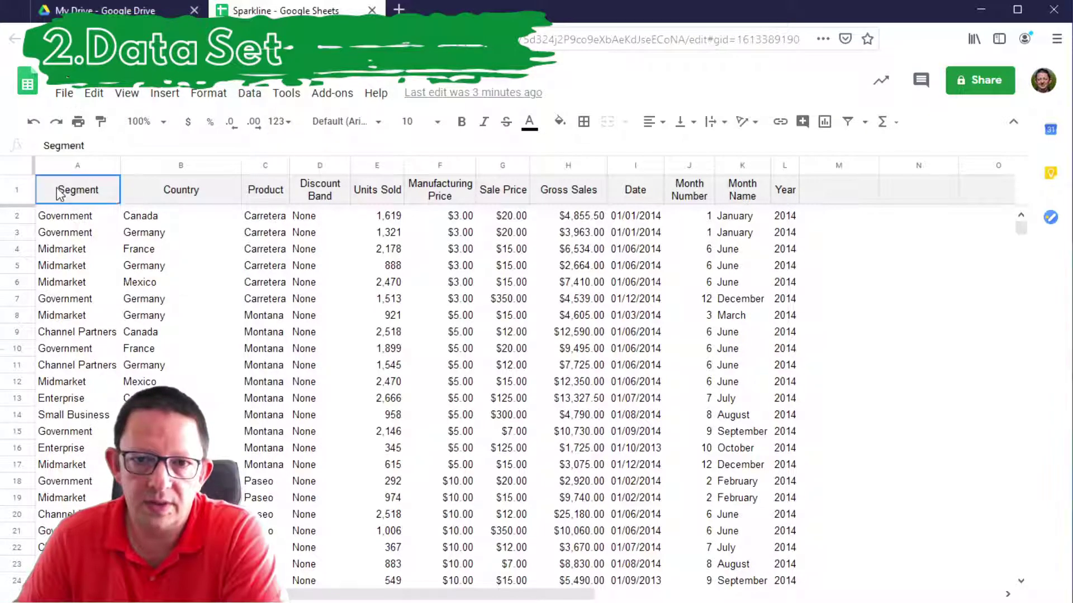
key(ctrl+Down)
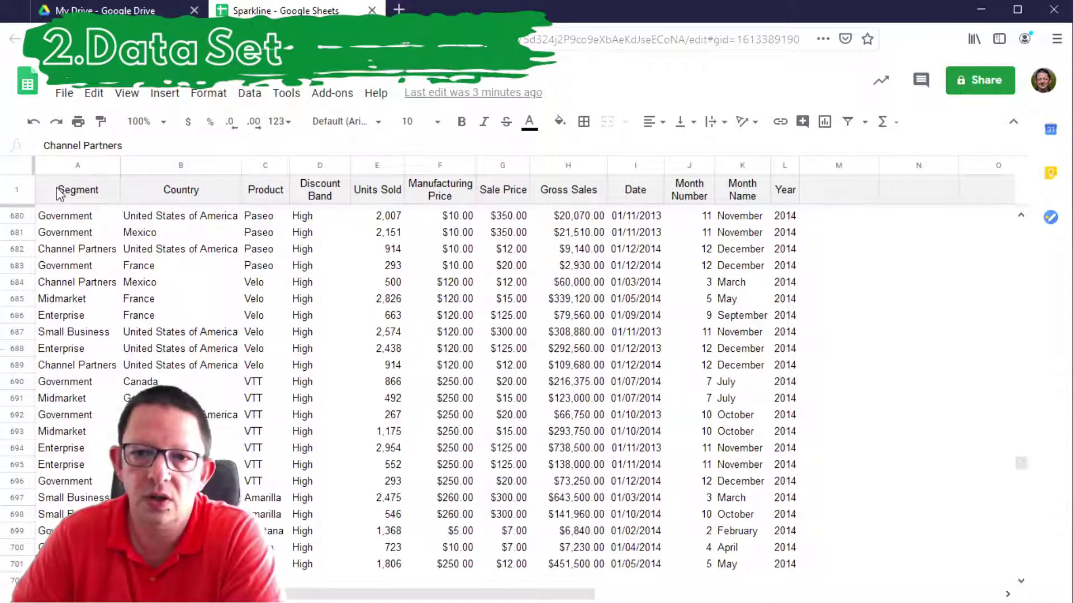
key(ctrl+Up)
key(Down)
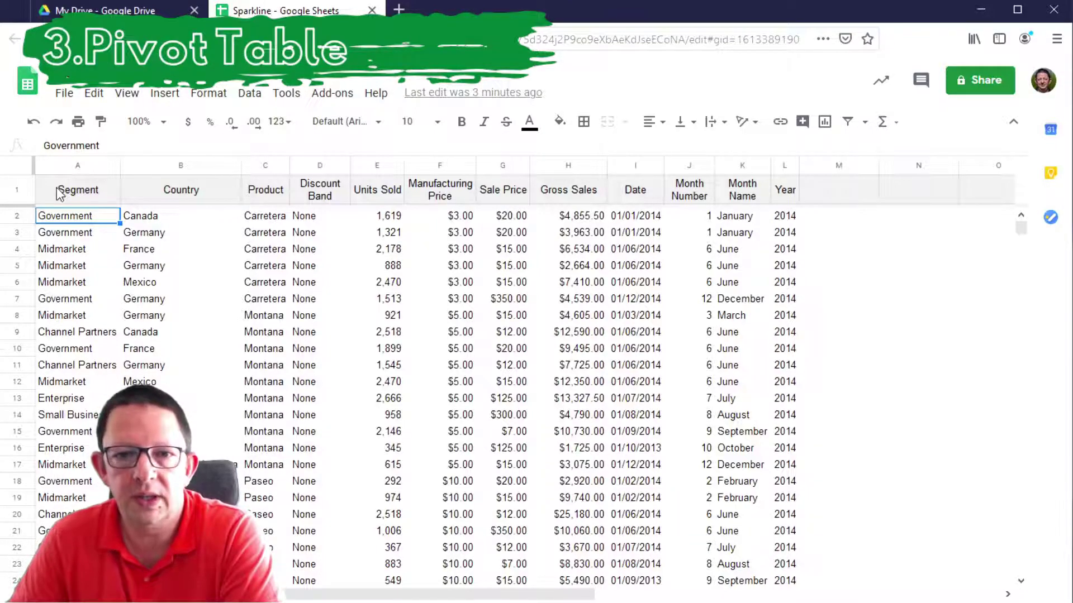
Create a pivot table from the data on a new sheet.
click(13, 170)
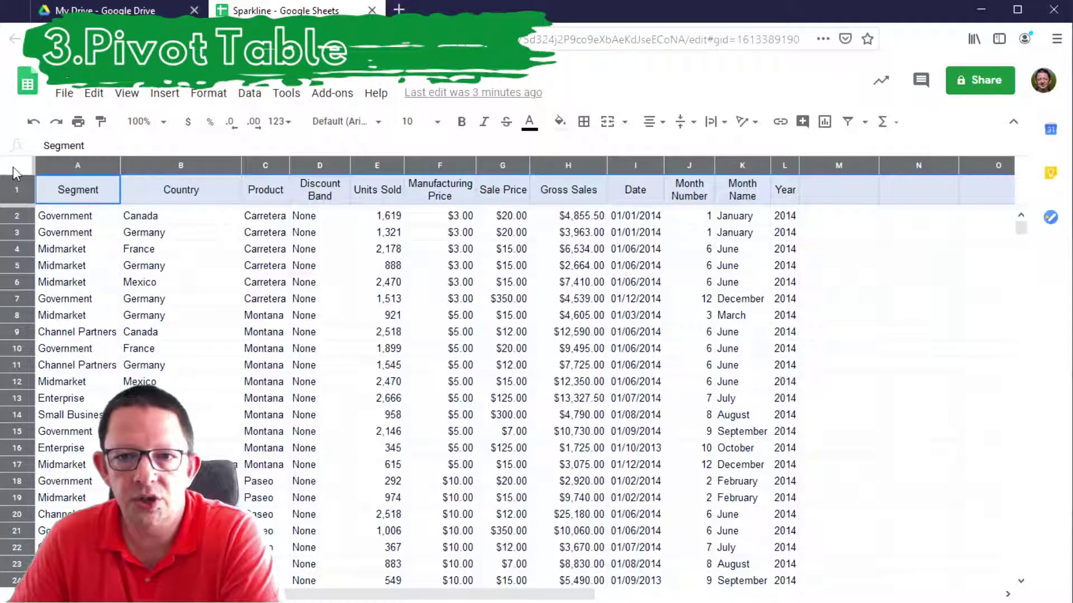
click(249, 95)
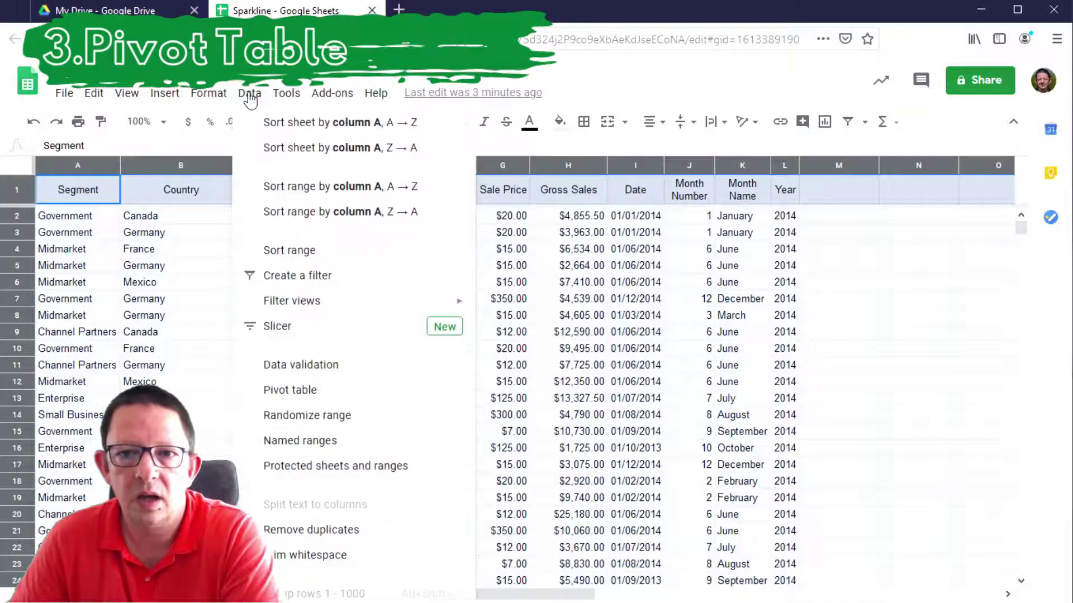
click(272, 391)
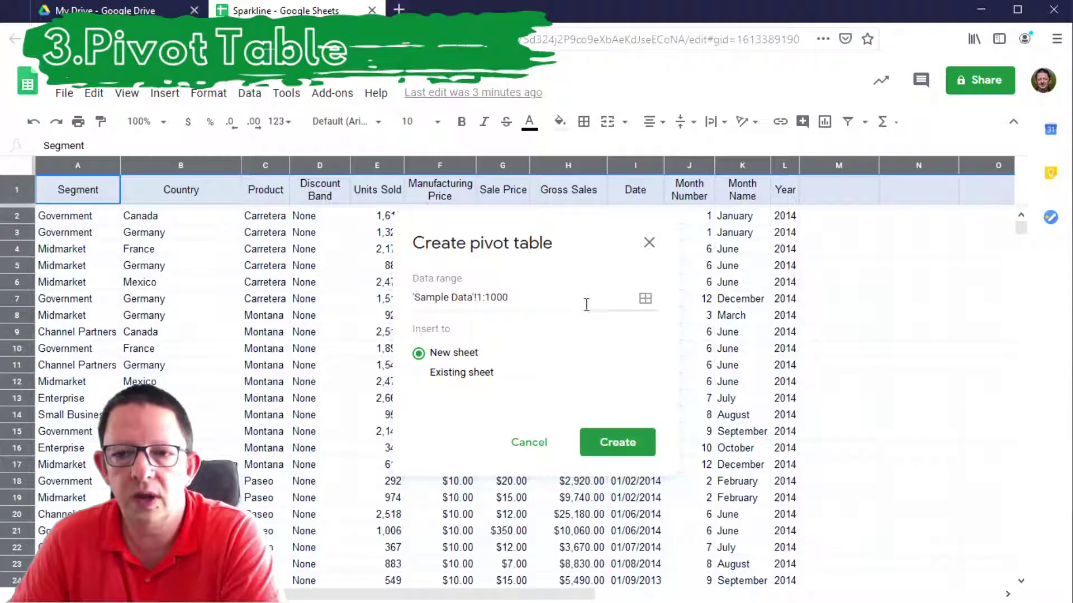
click(628, 441)
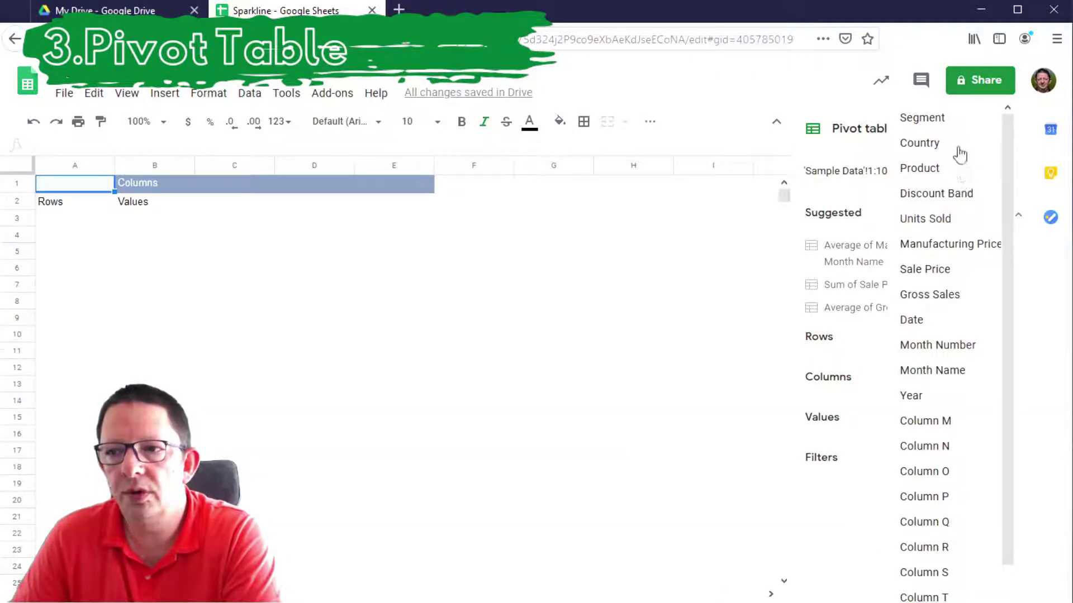
Set Country as rows, Month Number as columns and SUM of Units Sold as values.
click(958, 150)
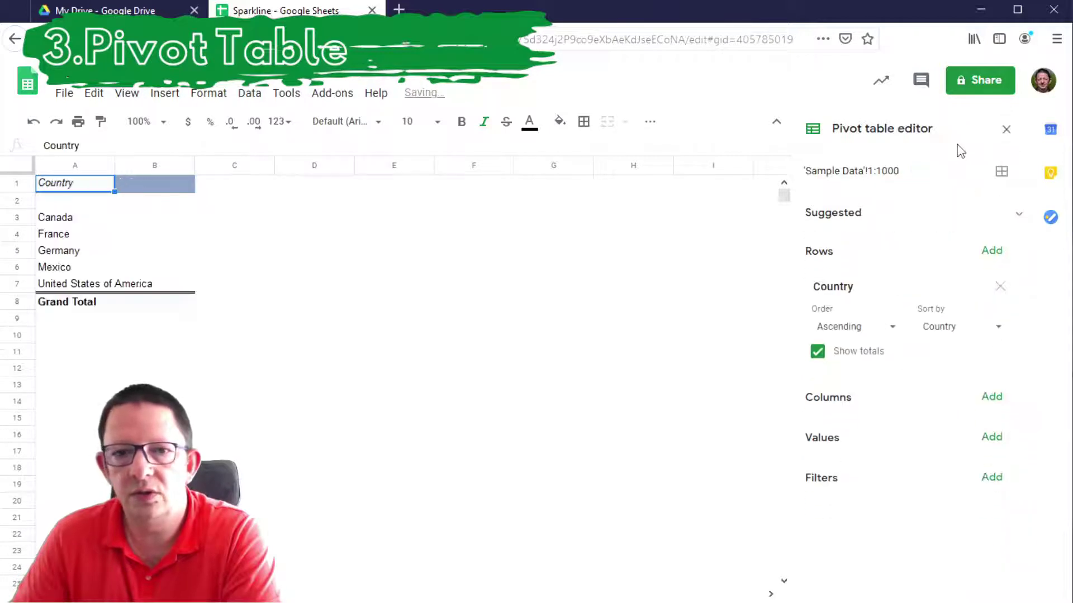
click(1001, 399)
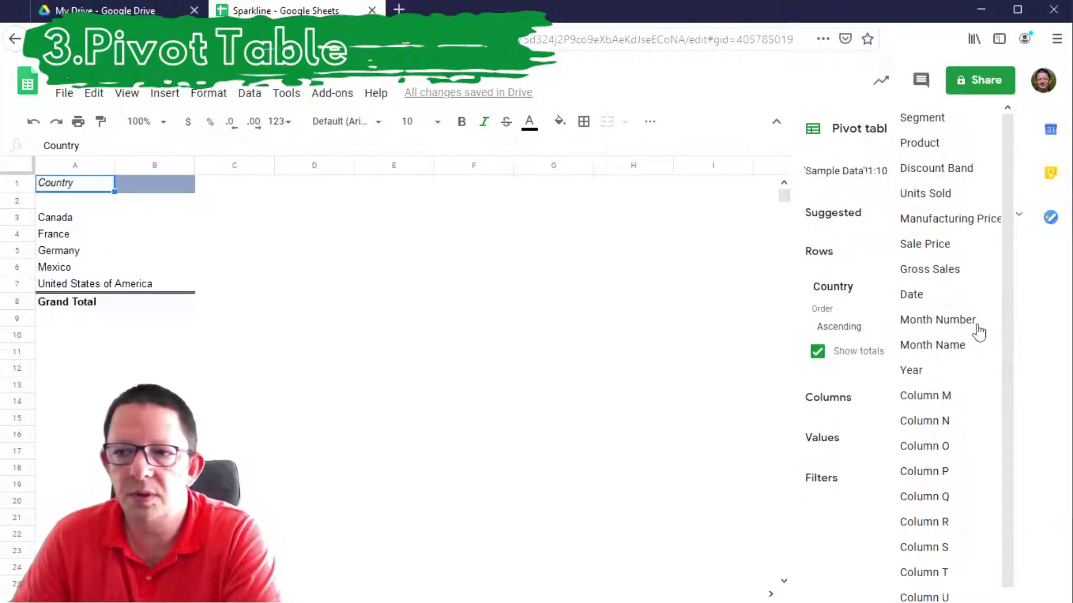
click(978, 332)
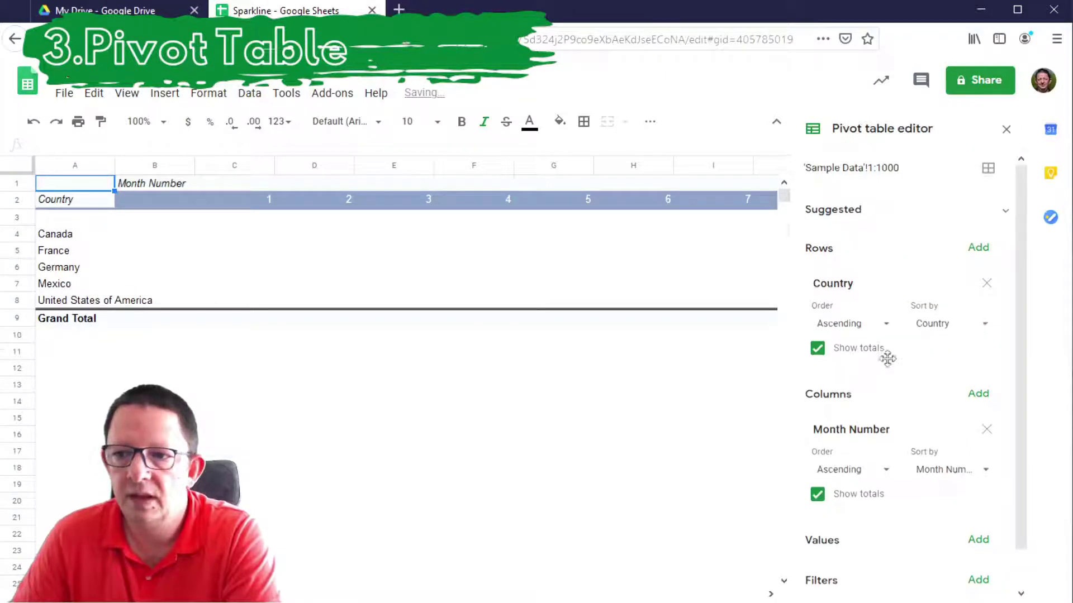
scroll(916, 391, down, 1)
click(977, 503)
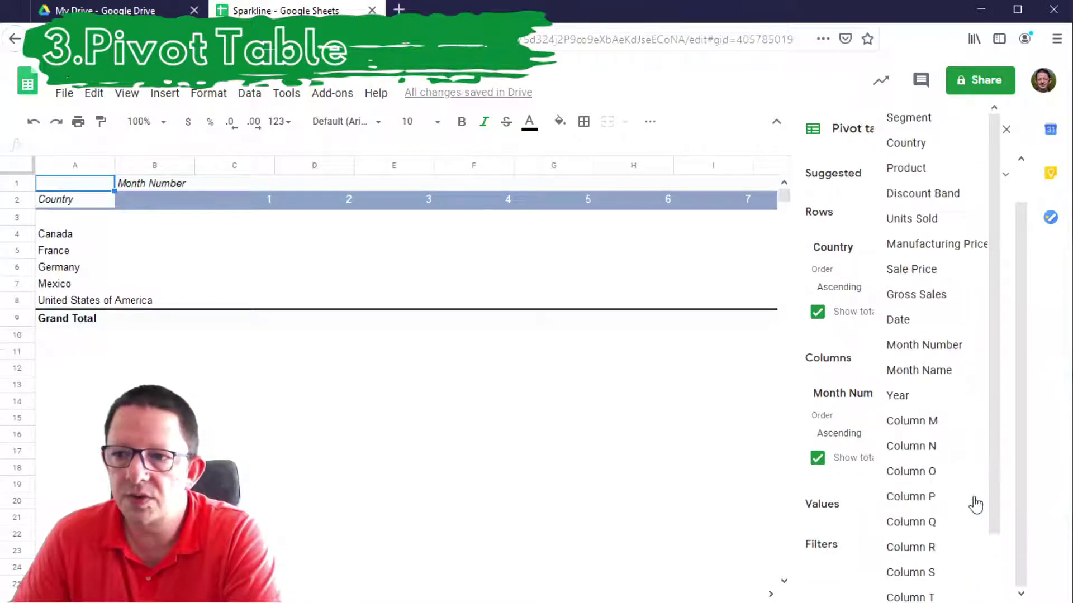
click(950, 221)
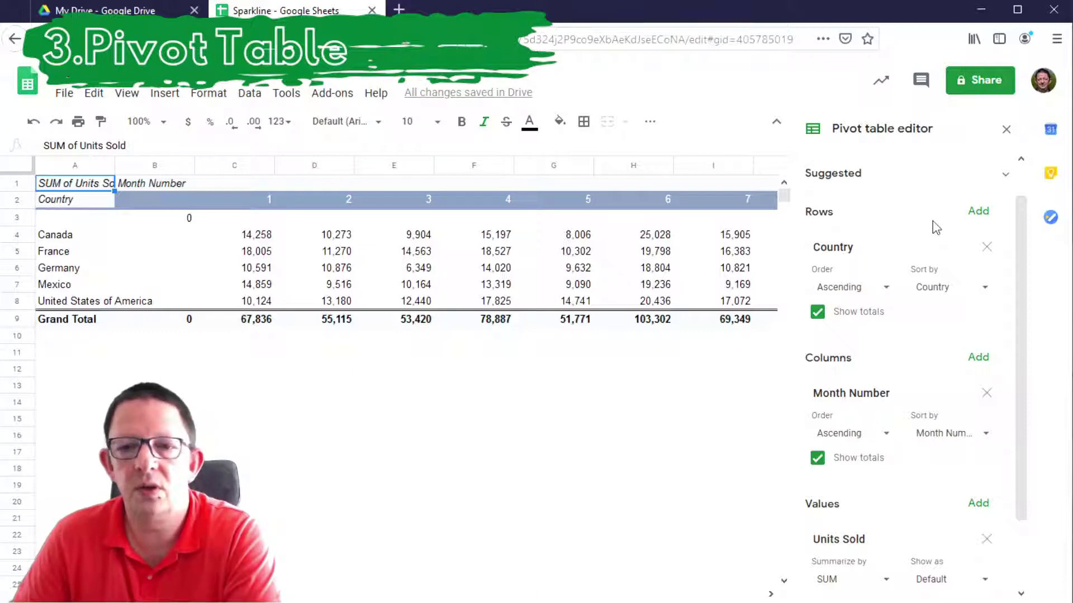
Add a Country filter that excludes blank countries.
scroll(944, 334, down, 3)
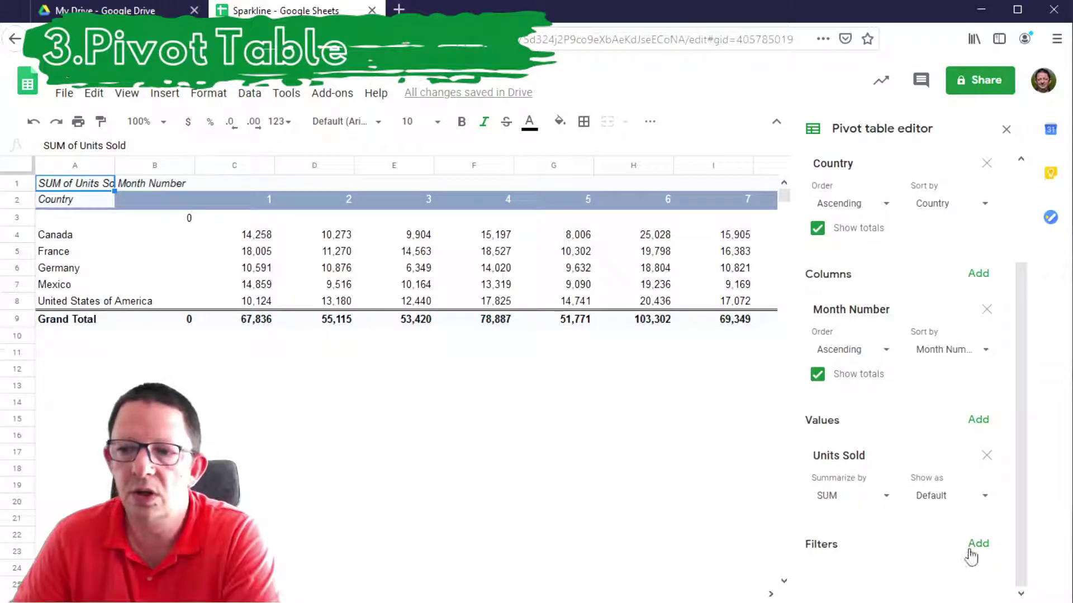
click(977, 544)
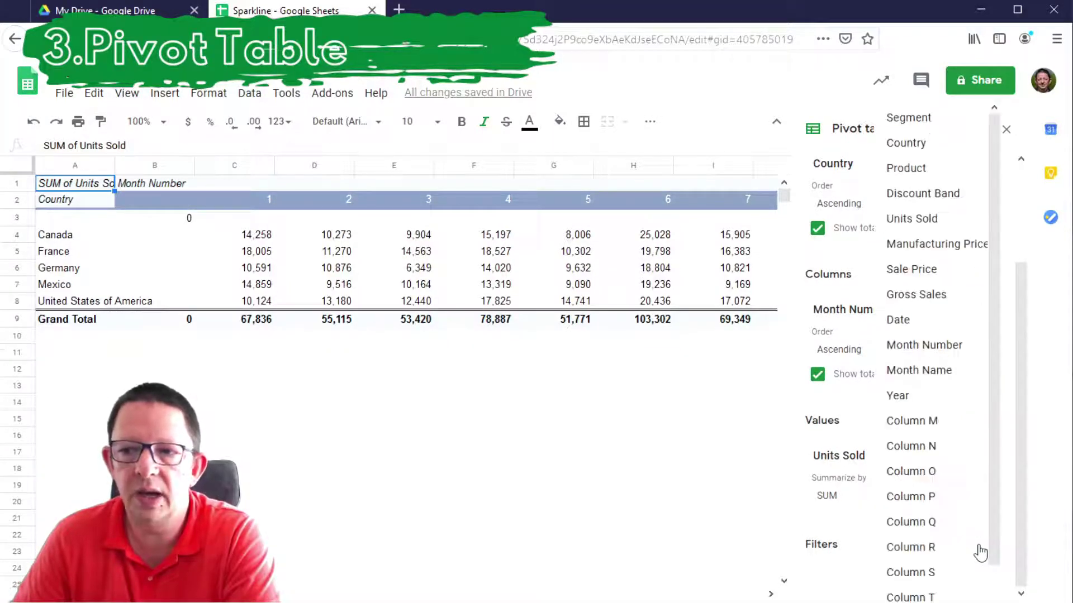
click(951, 145)
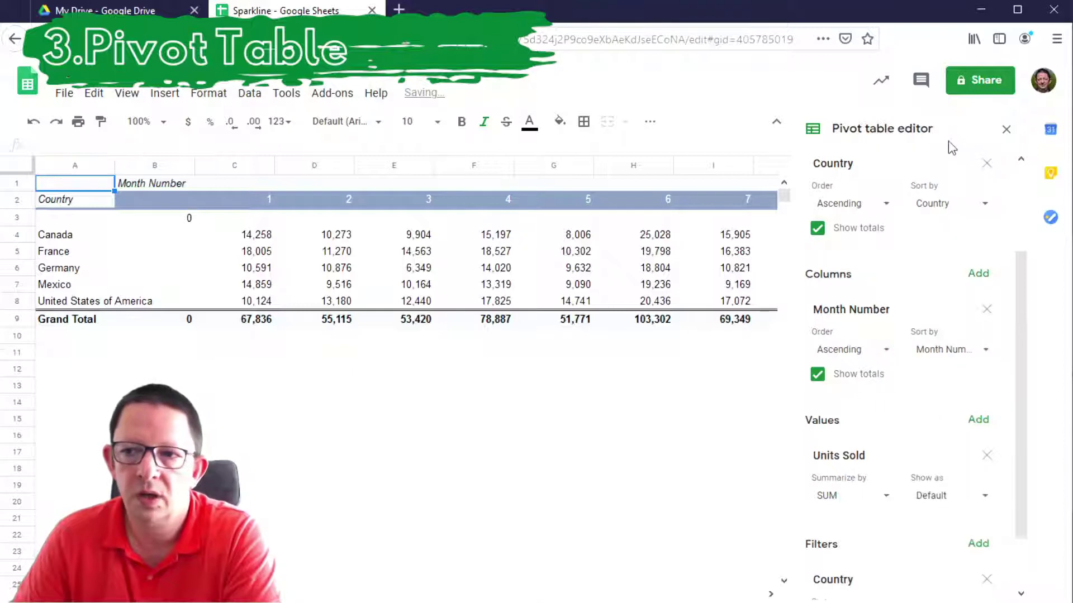
scroll(921, 486, down, 1)
click(982, 553)
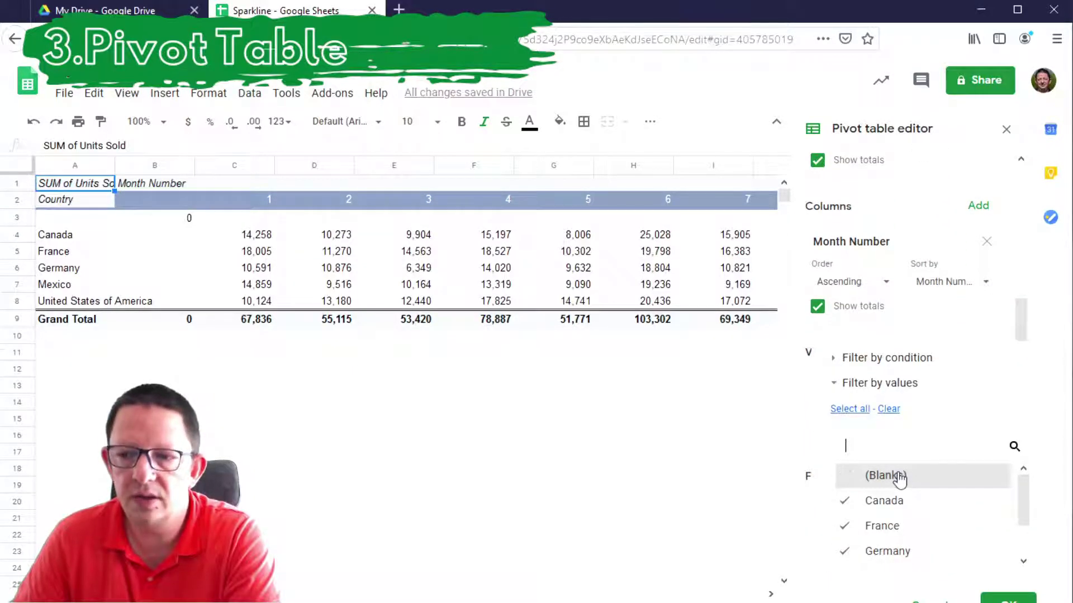
click(1008, 599)
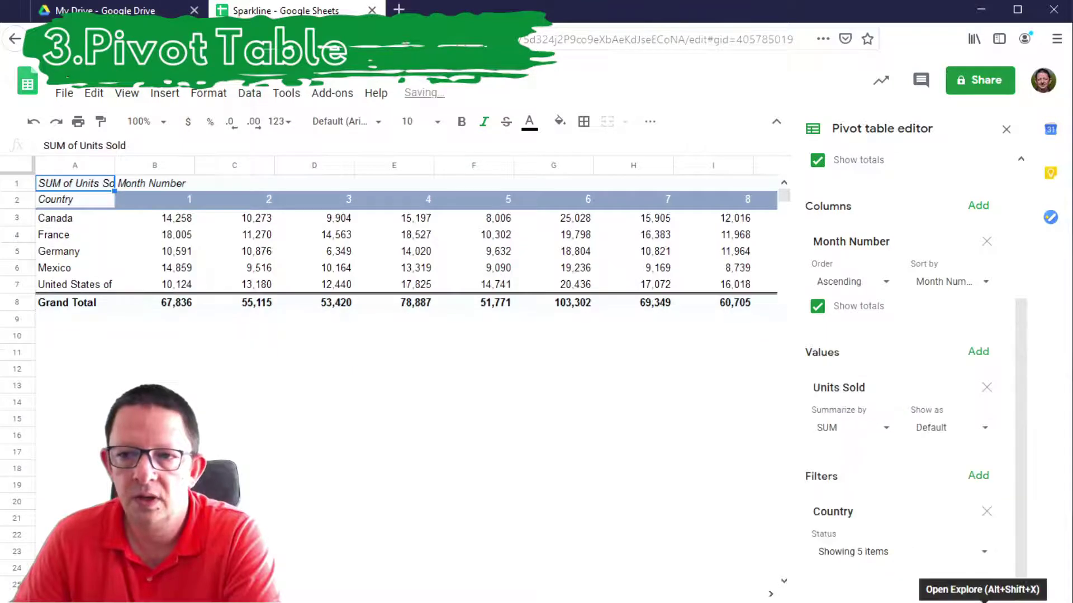
Narrow the month columns B:N so all twelve months fit on screen.
click(671, 486)
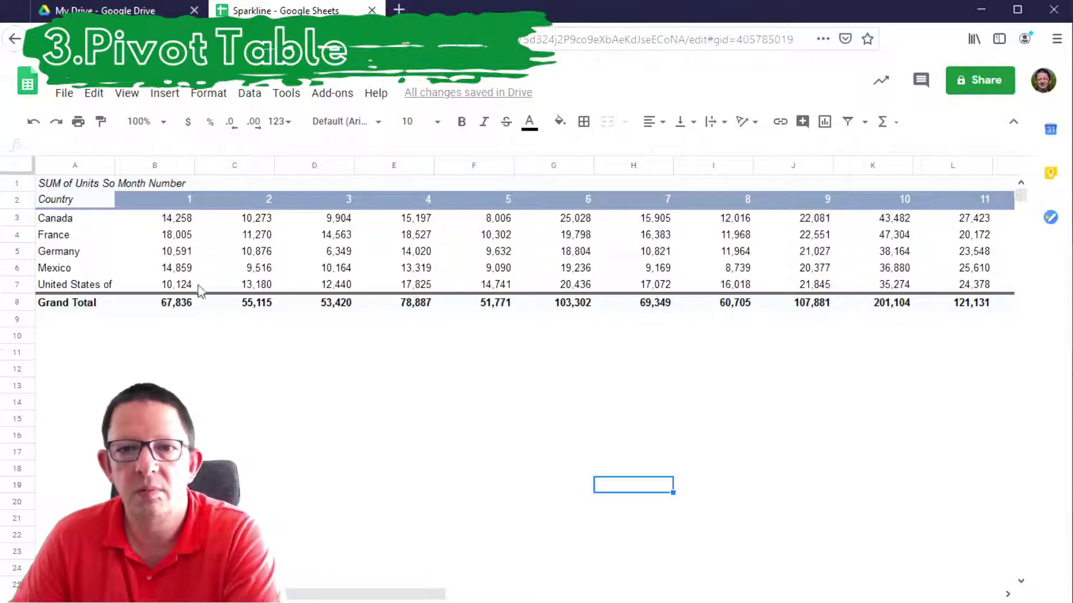
click(156, 171)
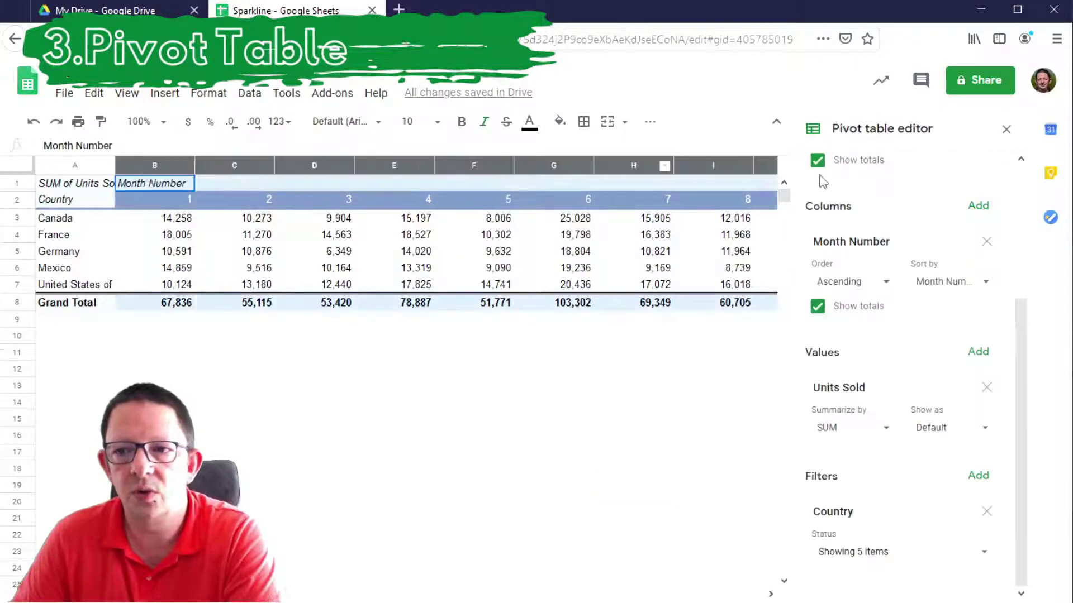
scroll(206, 187, right, 5)
drag(206, 186, 234, 168)
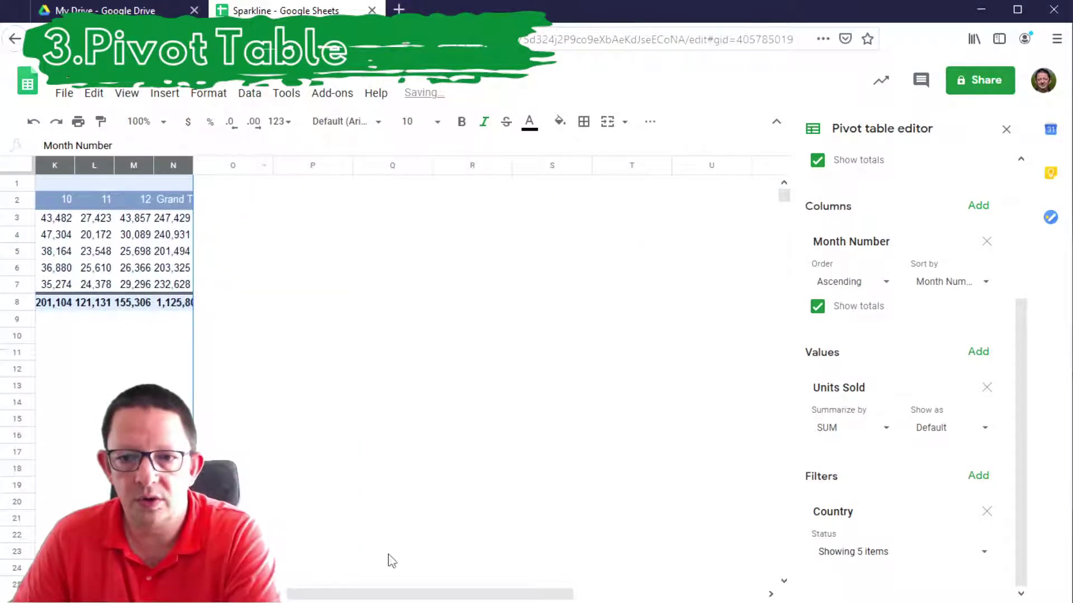
drag(421, 594, 319, 594)
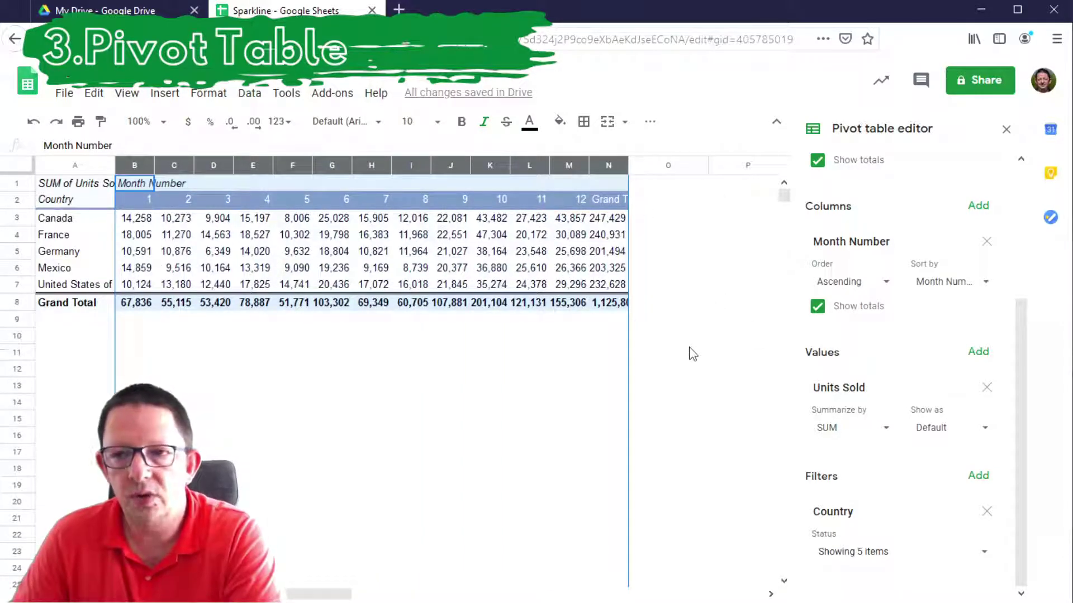
scroll(827, 263, up, 3)
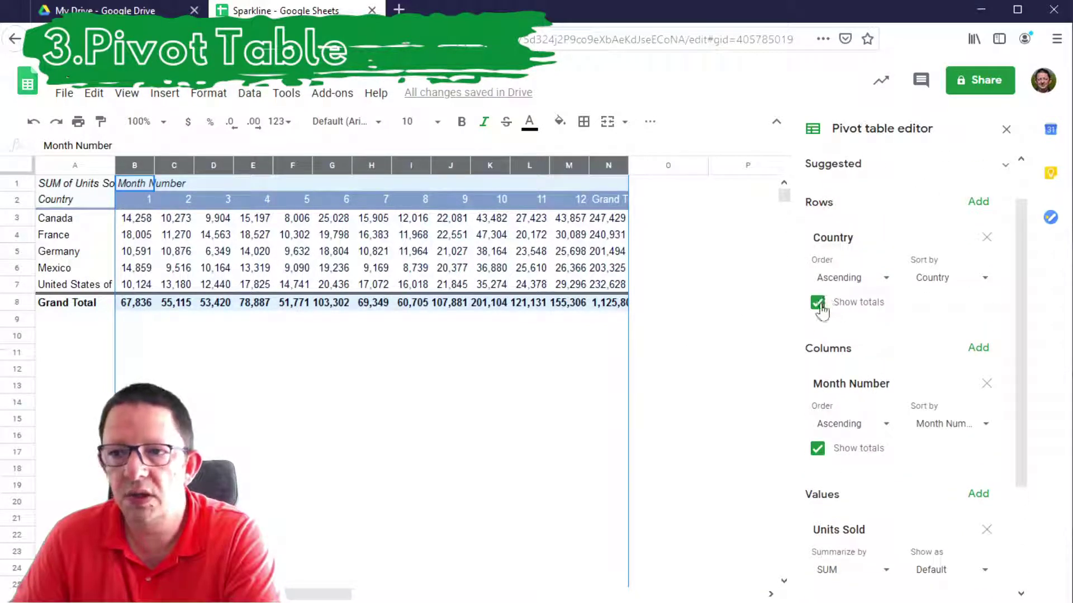
Turn off the pivot table's grand totals for rows and columns.
click(819, 305)
click(817, 448)
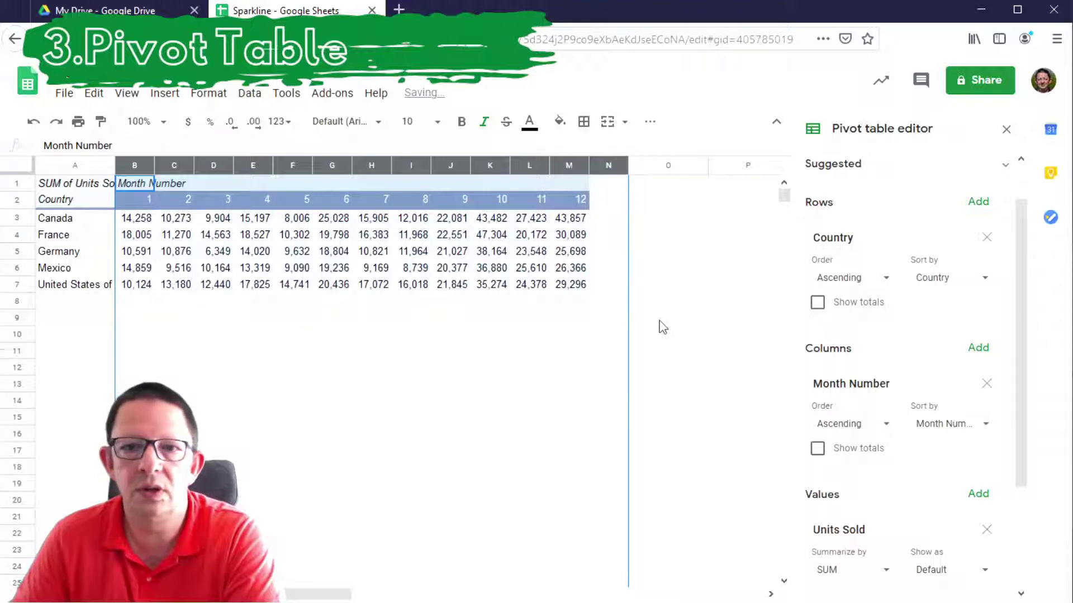
click(275, 367)
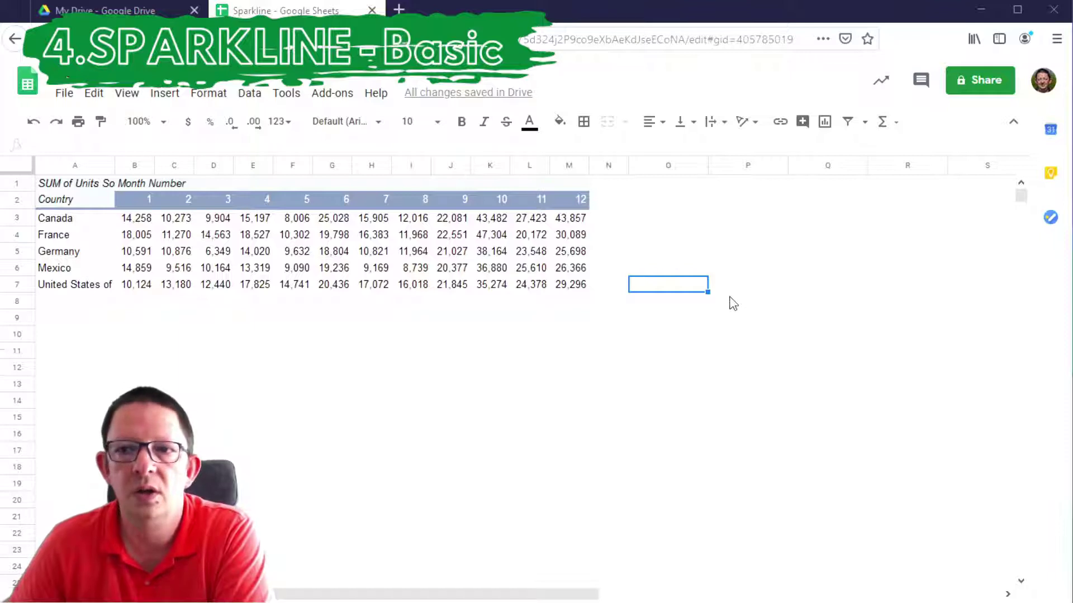
Enter =SPARKLINE(B3:M3) in O3 to chart Canada's monthly units as a line.
click(681, 223)
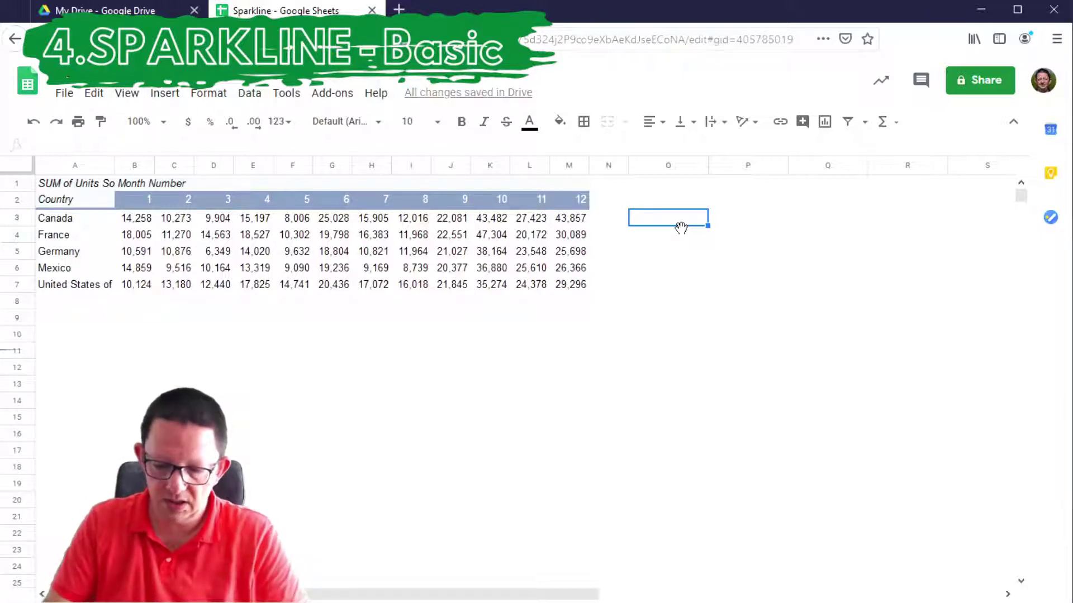
text(=spar)
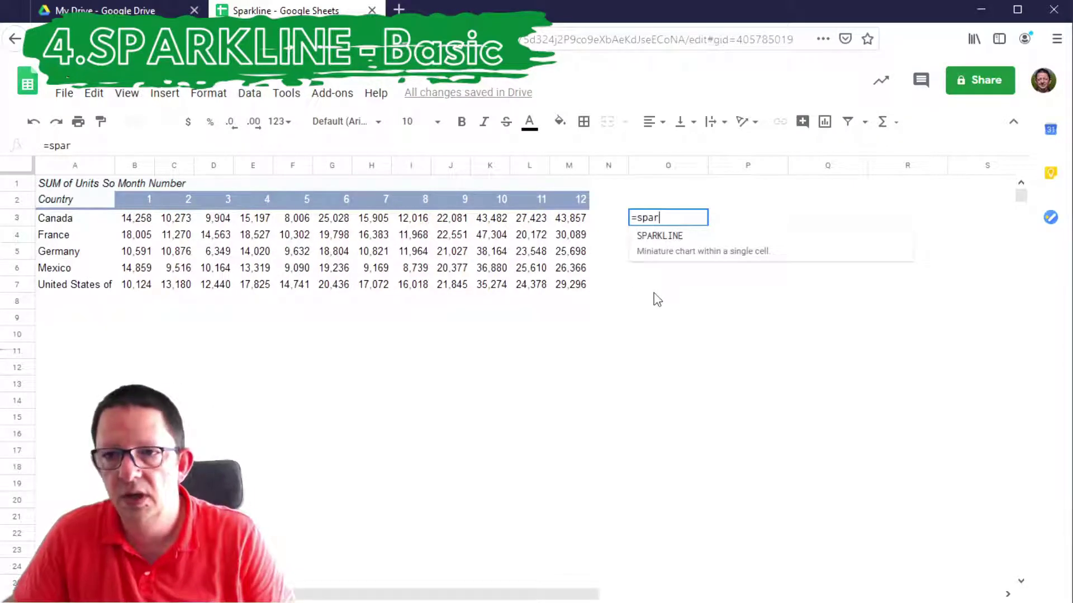
key(Tab)
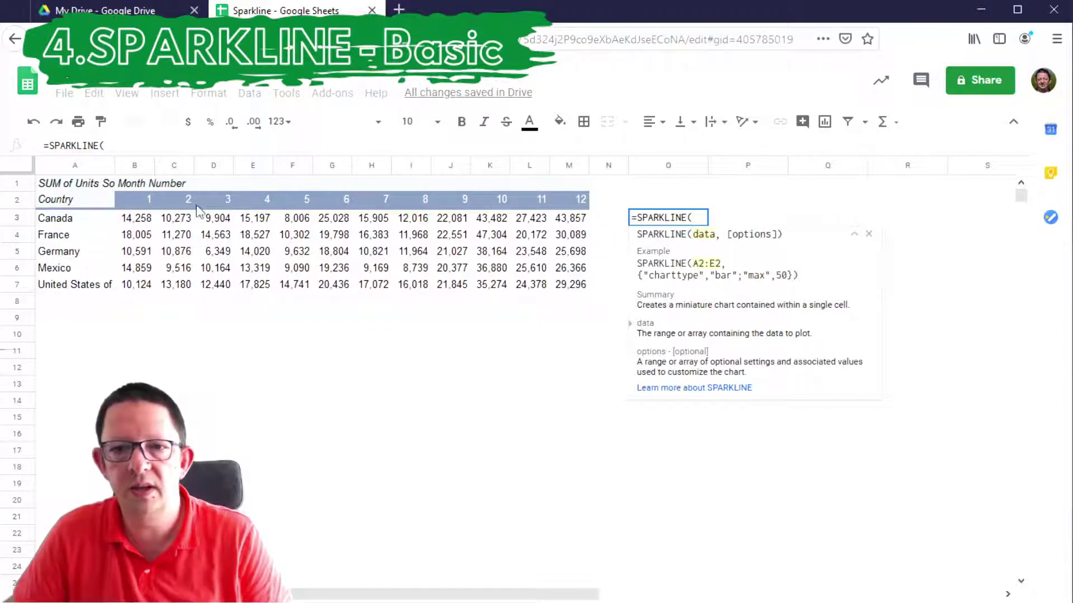
drag(135, 219, 556, 220)
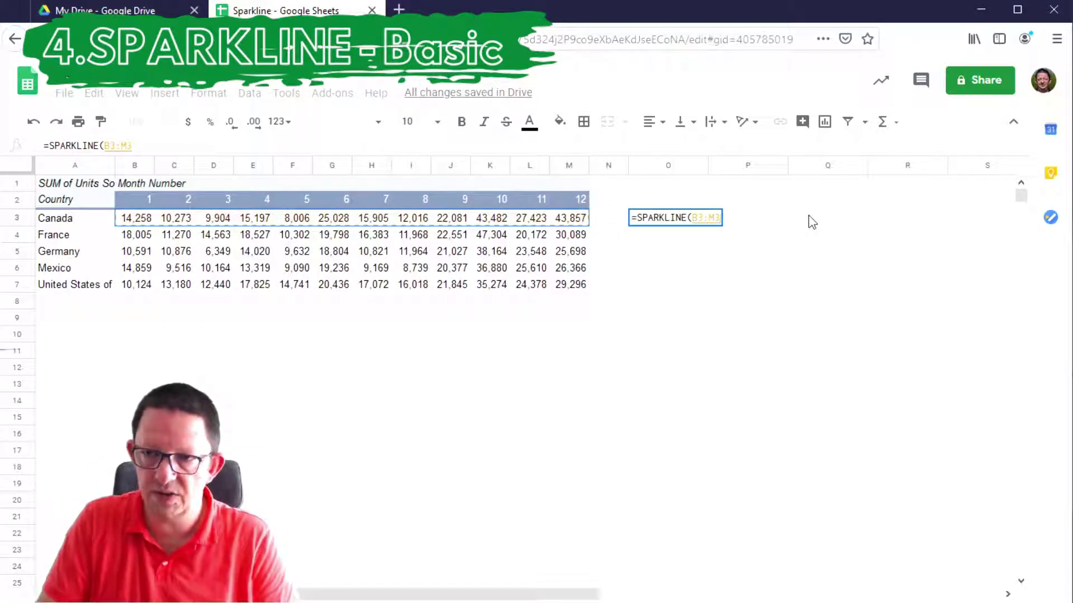
text())
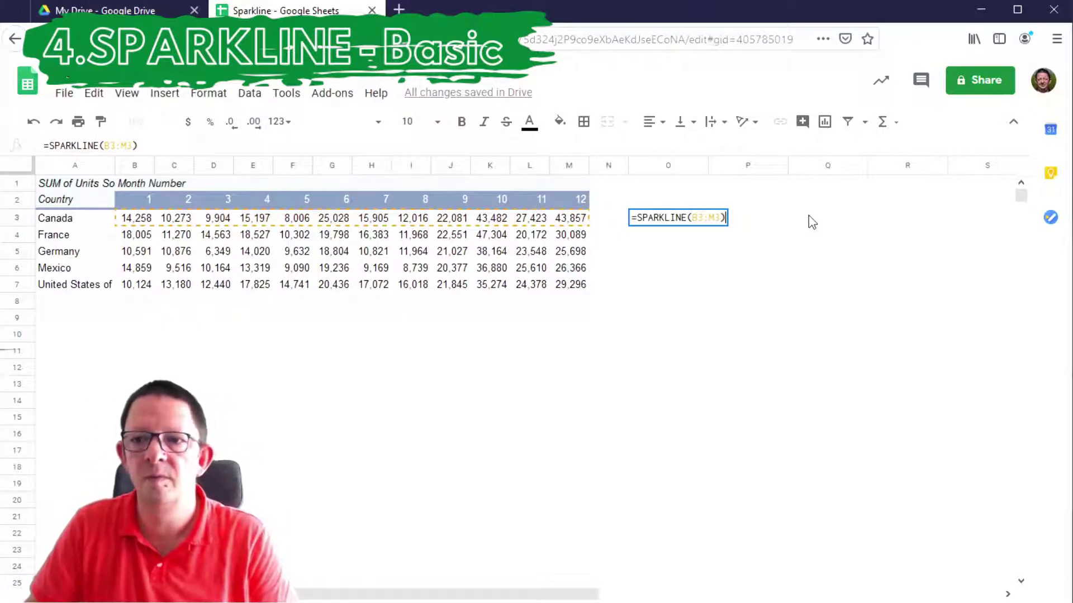
key(Return)
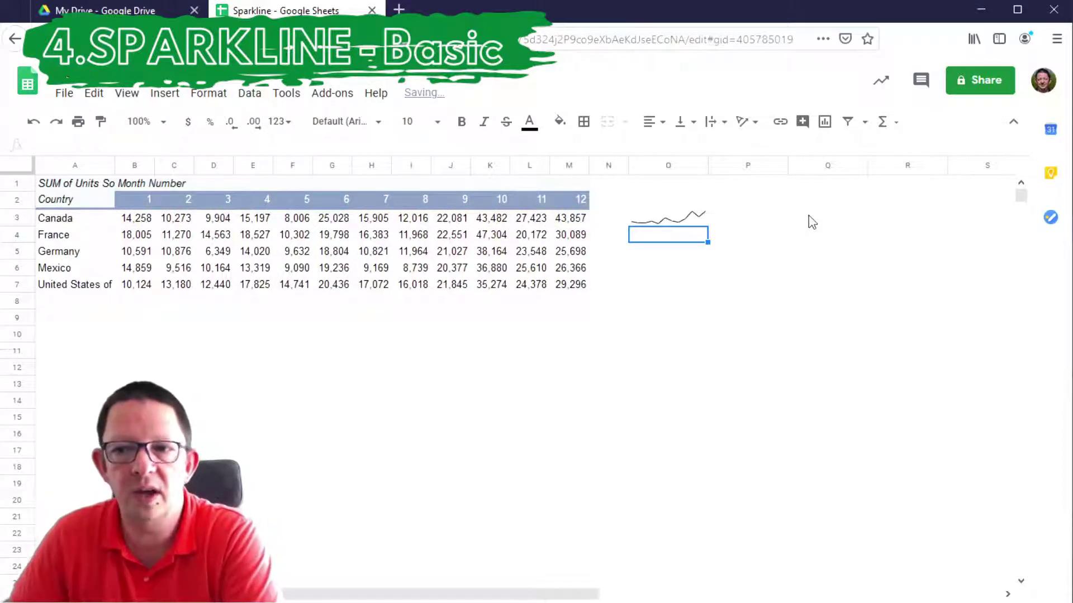
click(693, 221)
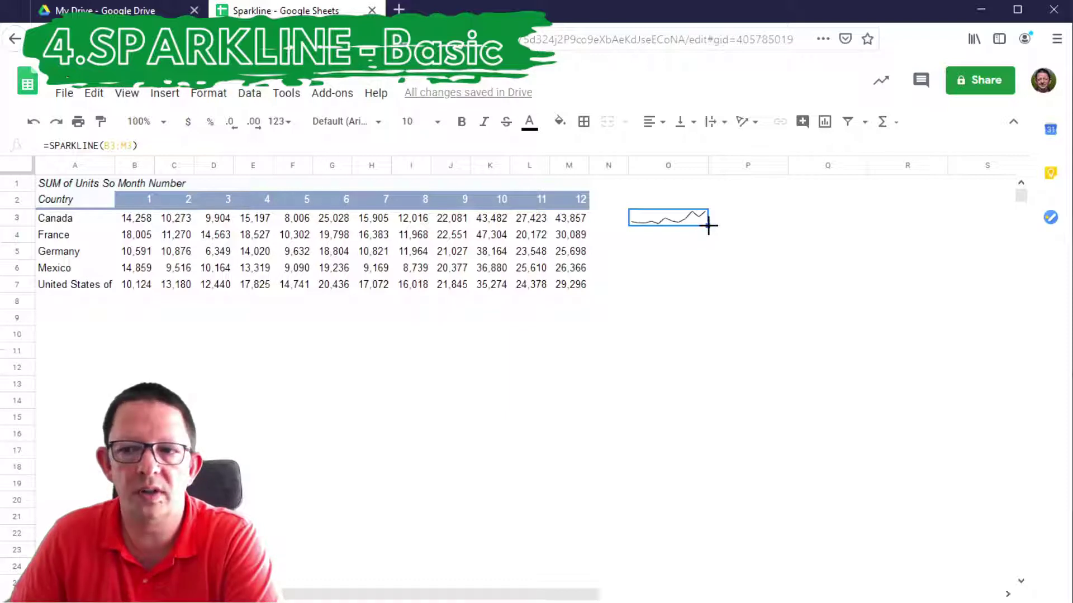
Fill the O3 line sparkline down to O7 and verify each row's data range.
drag(708, 225, 703, 284)
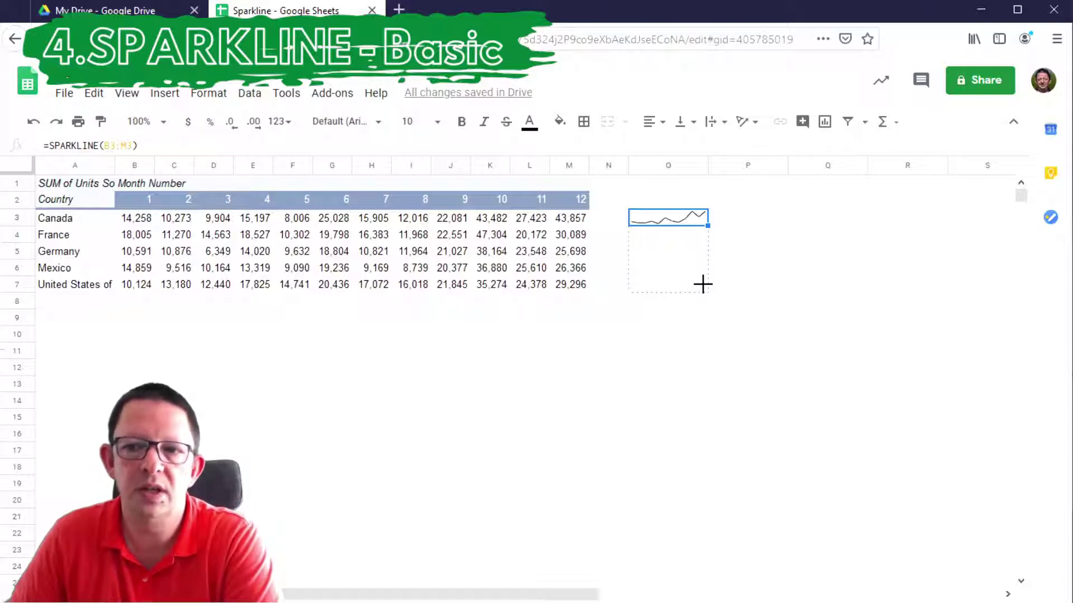
drag(702, 283, 703, 285)
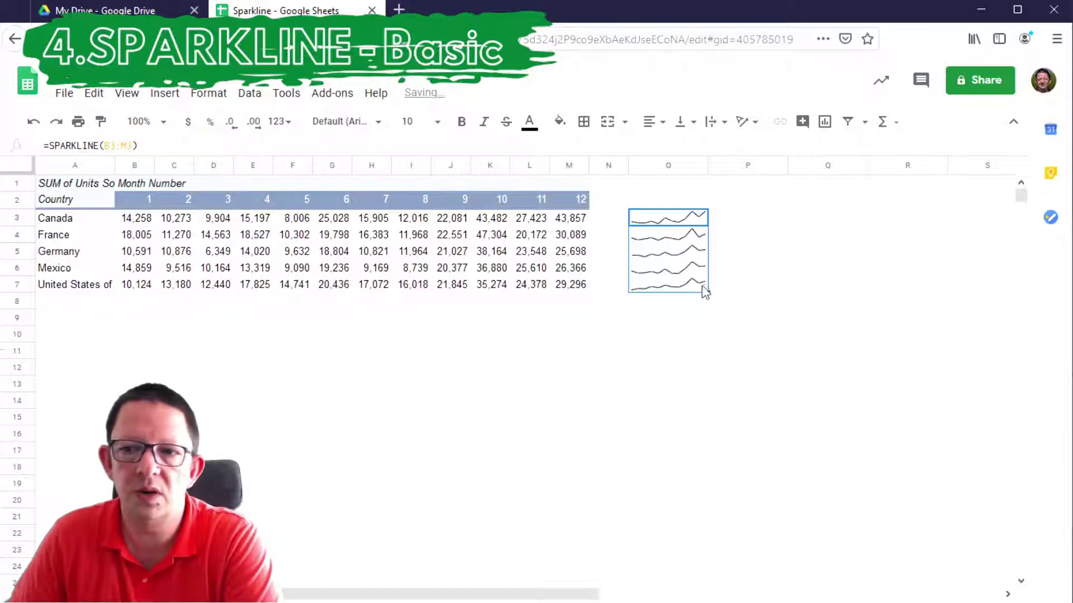
click(653, 237)
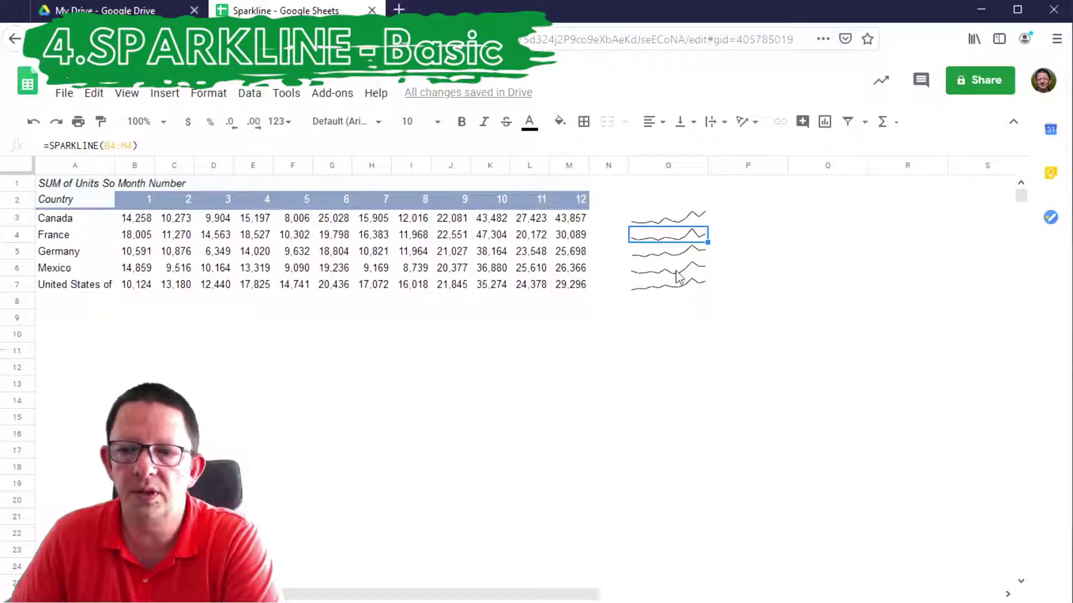
double_click(677, 270)
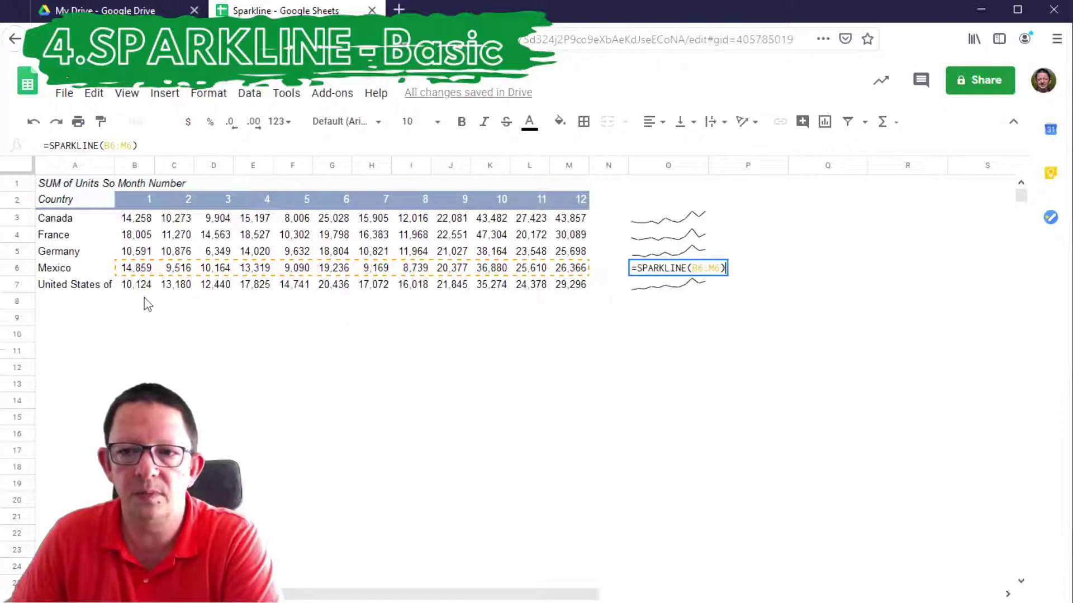
click(666, 339)
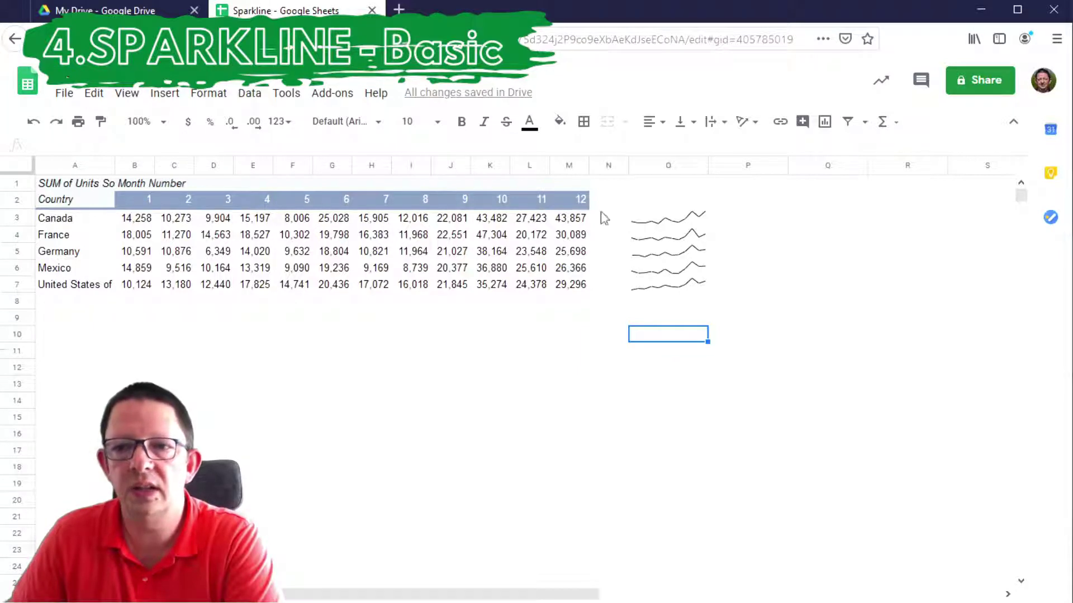
Head the sparkline column with 'Line' in O2.
click(651, 201)
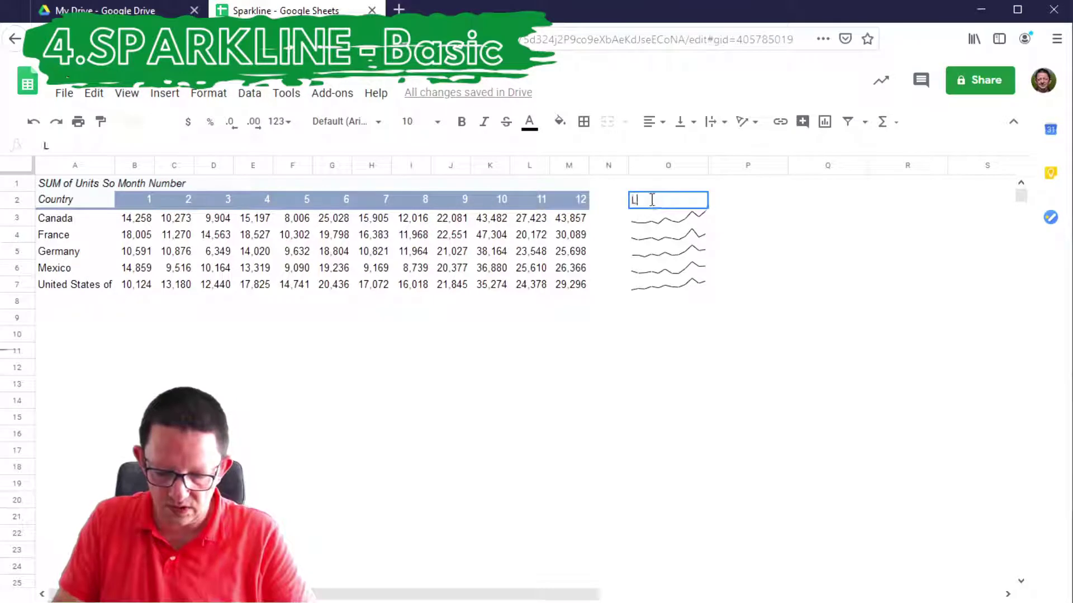
text(Line)
key(Return)
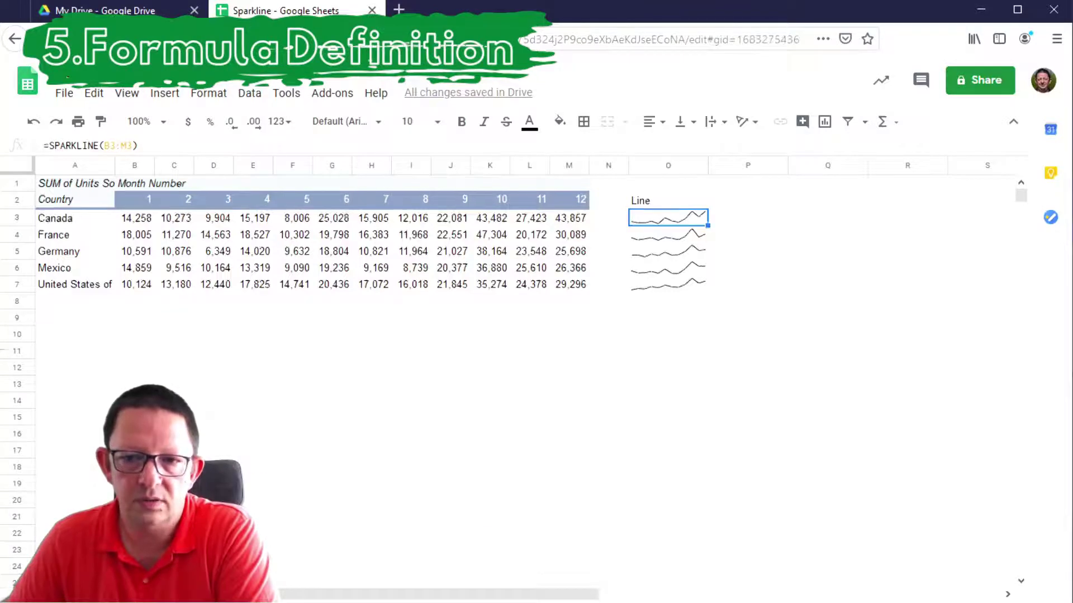
key(ctrl+shift+Page_Down)
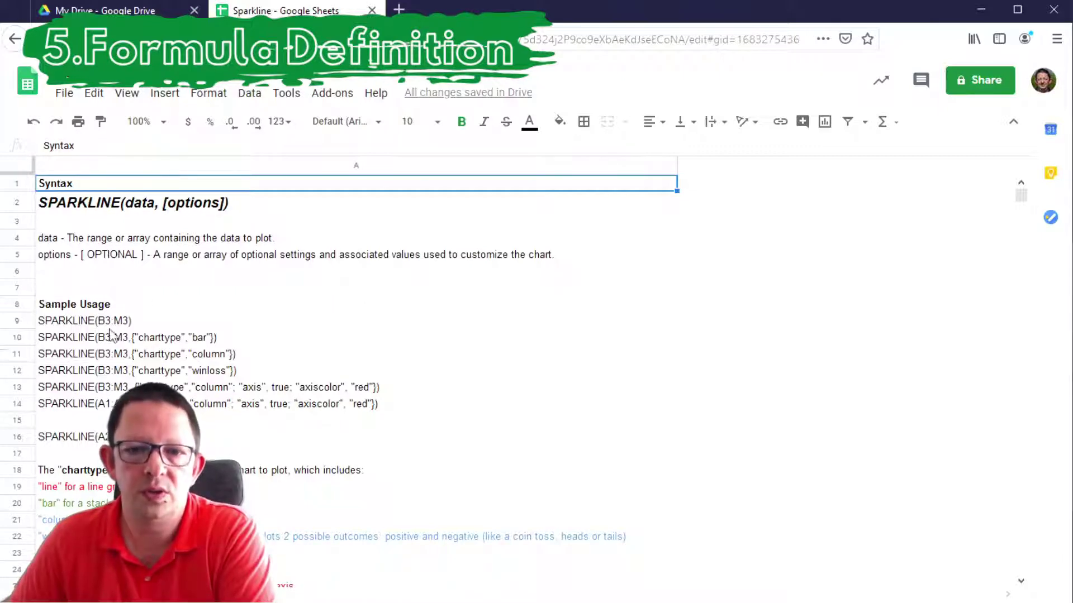
Copy the bar sample SPARKLINE(B3:M3,{"charttype","bar"}) from A10 on the Syntax sheet.
click(83, 325)
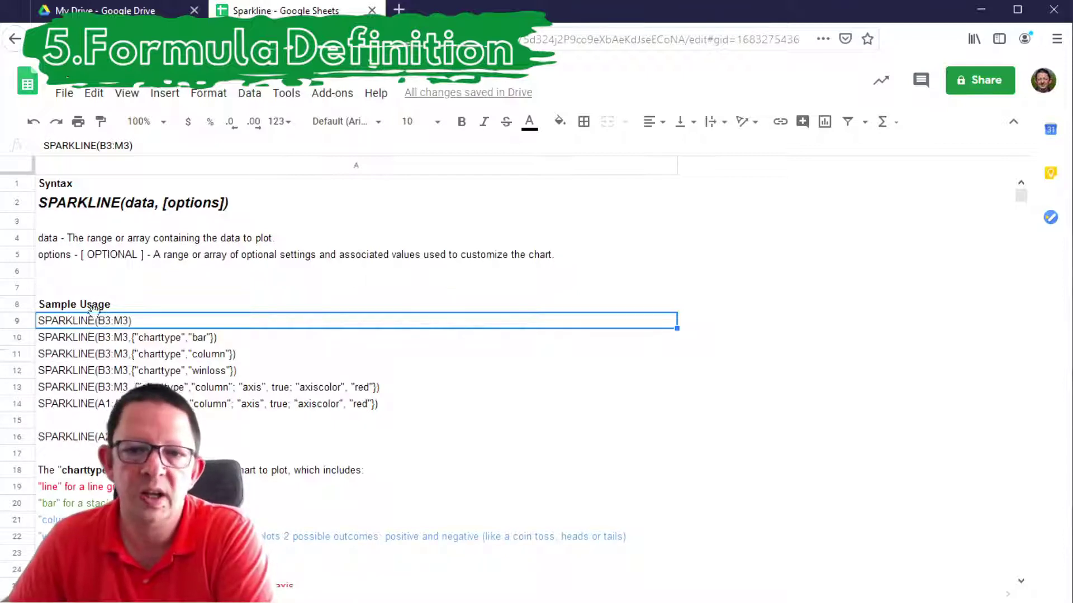
click(83, 338)
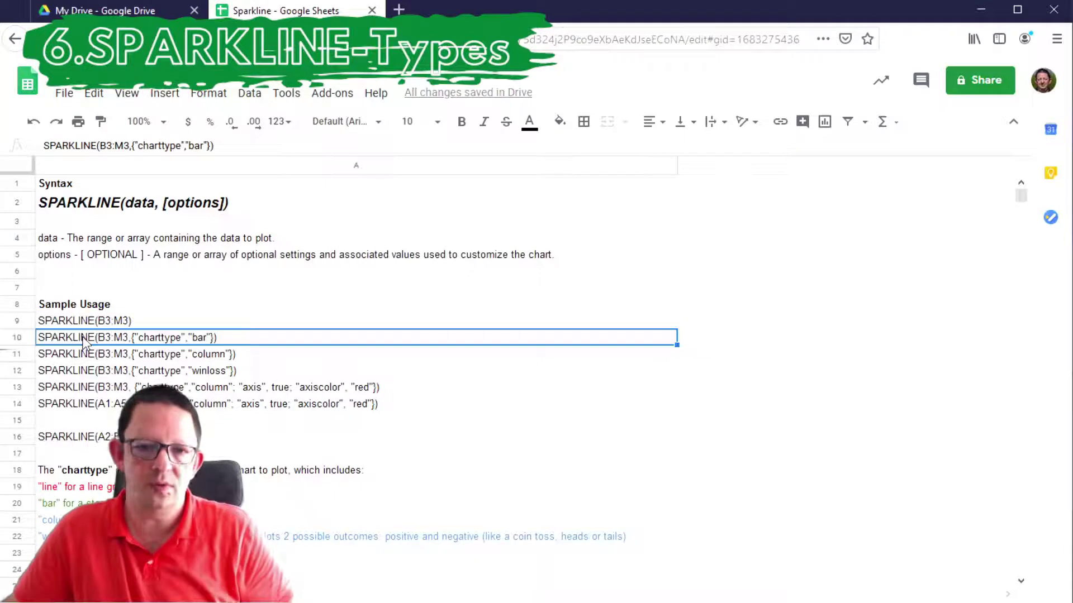
key(ctrl+c)
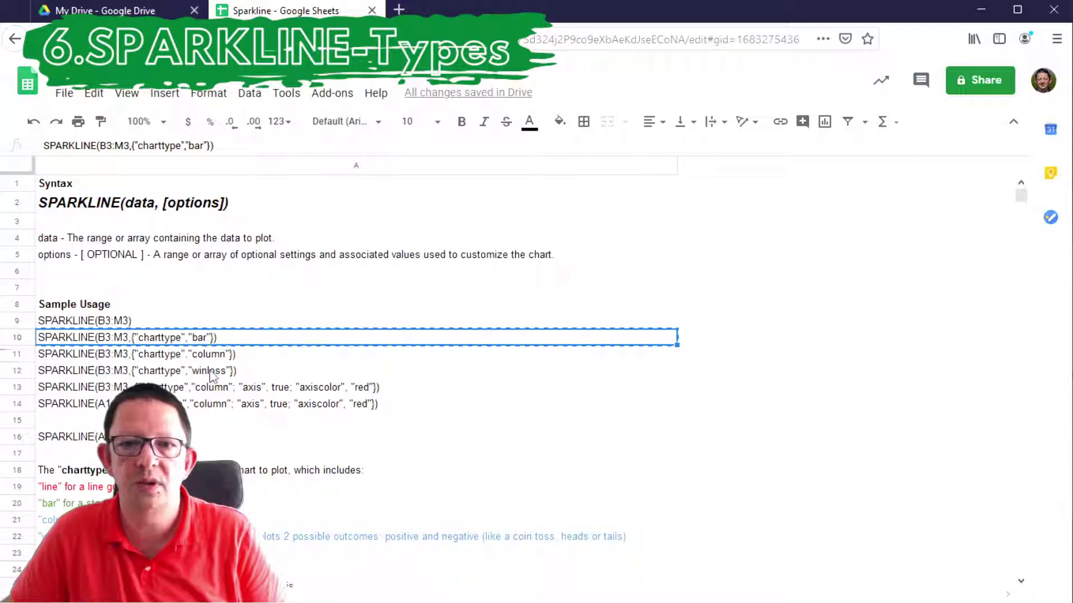
Paste the bar sample into P3 as a formula and fill it down to P7.
click(335, 602)
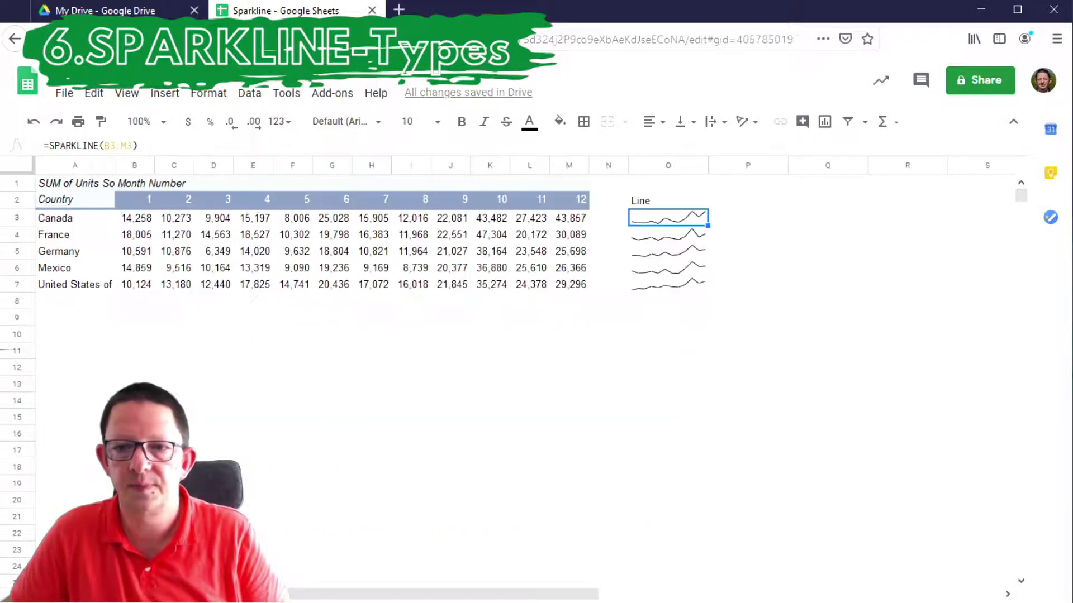
click(751, 223)
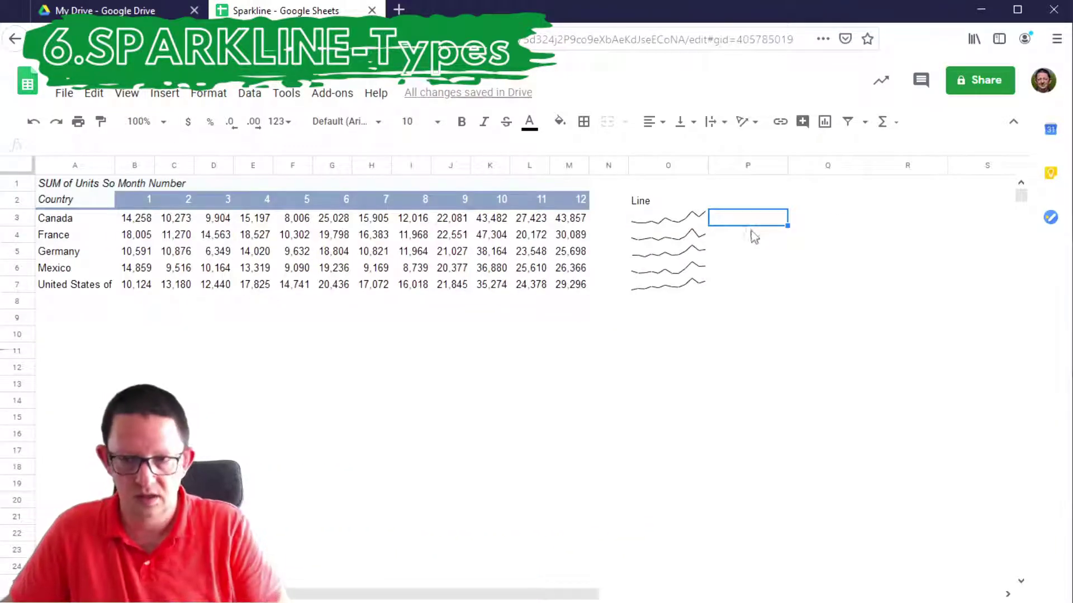
key(ctrl+v)
click(44, 145)
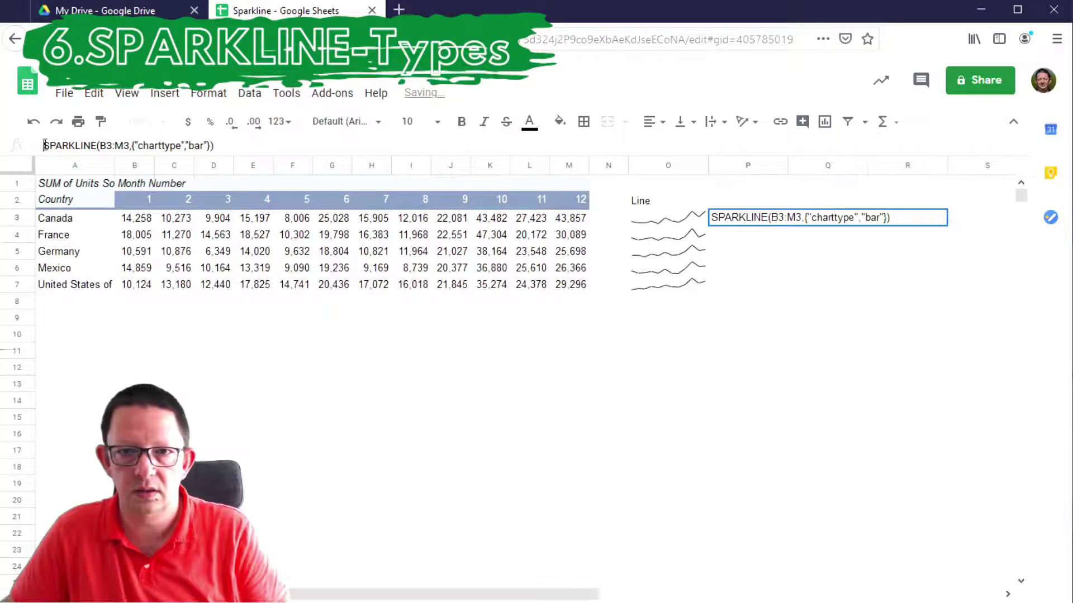
text(=)
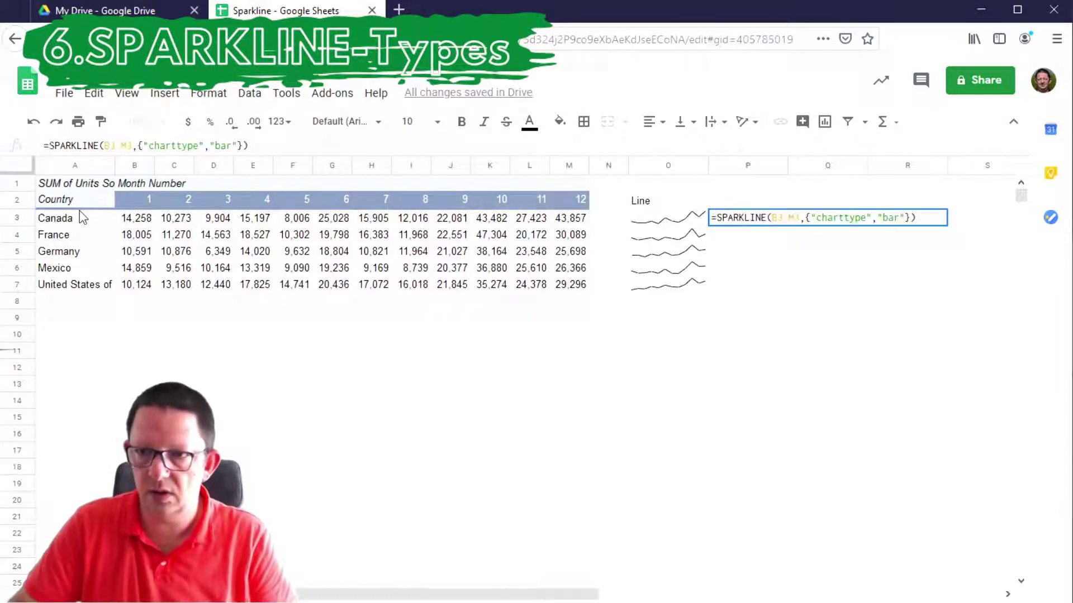
key(Return)
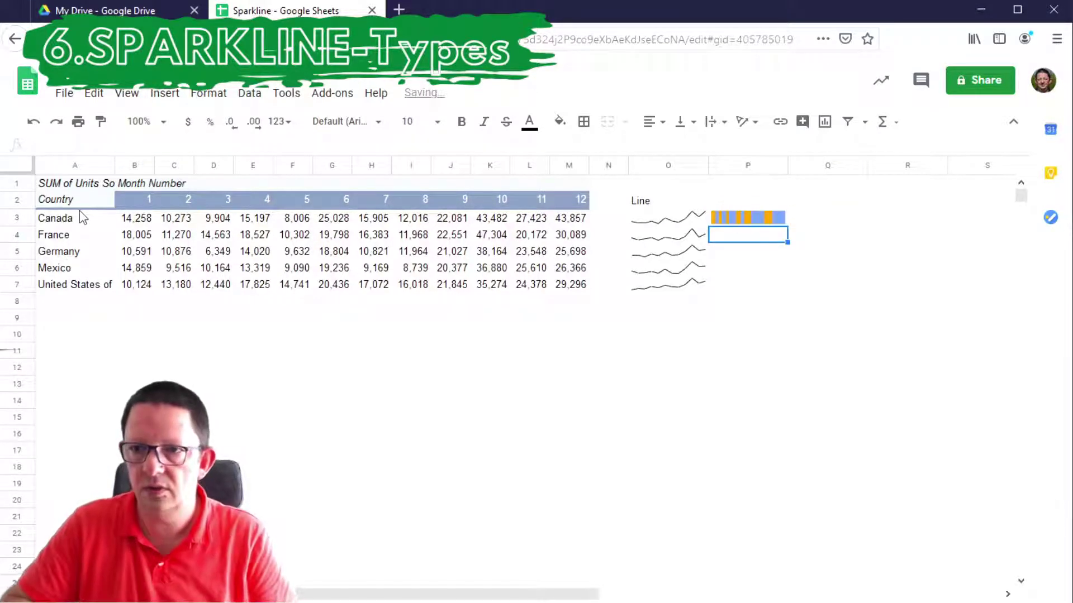
click(746, 221)
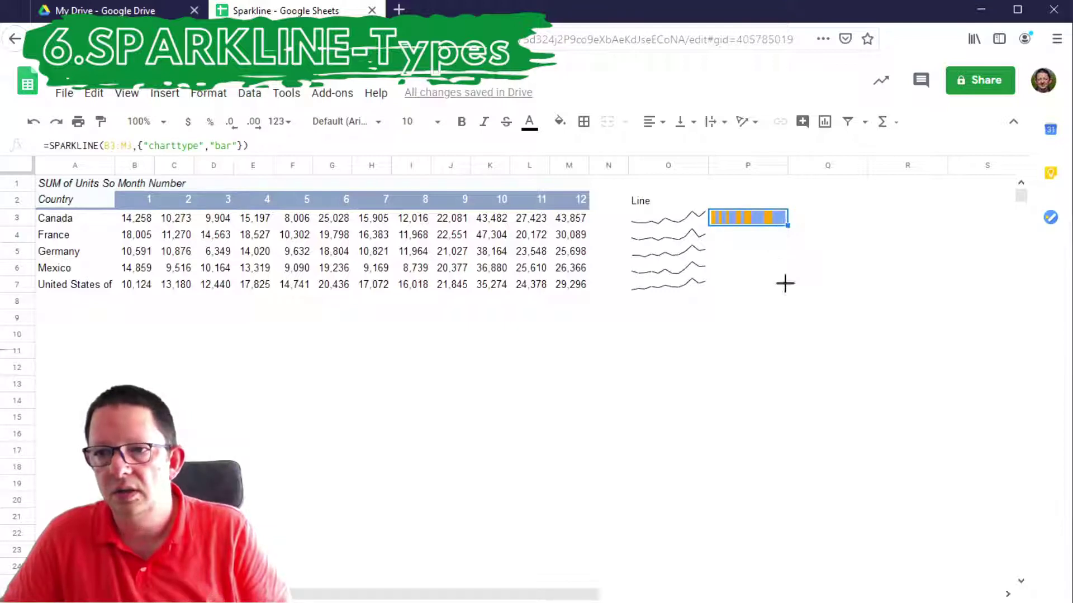
drag(785, 284, 777, 282)
Label the bar sparkline column 'Bars' in P2.
click(753, 196)
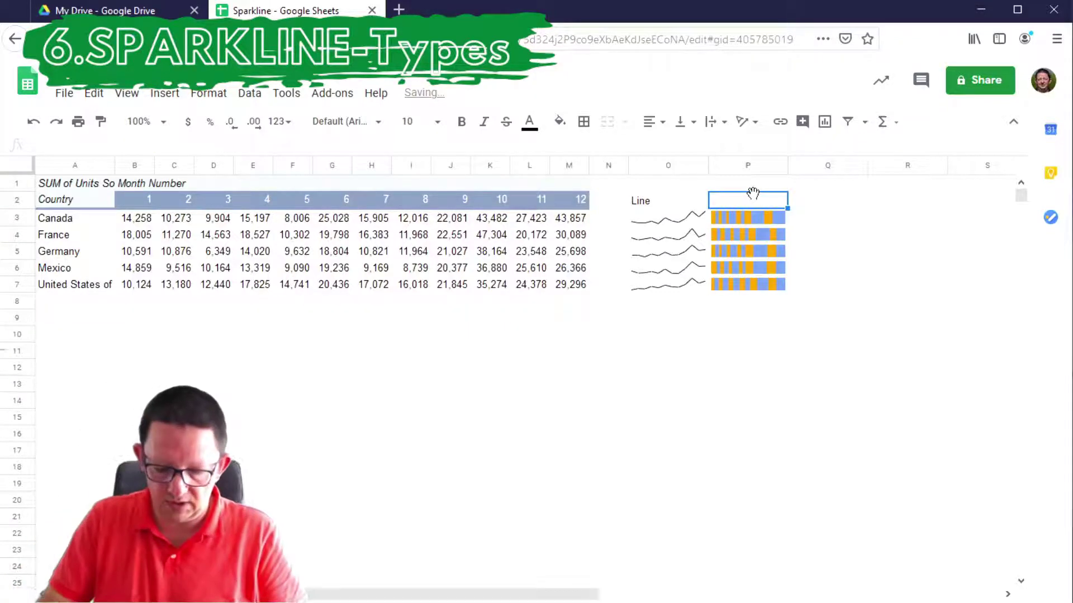
text(Bars)
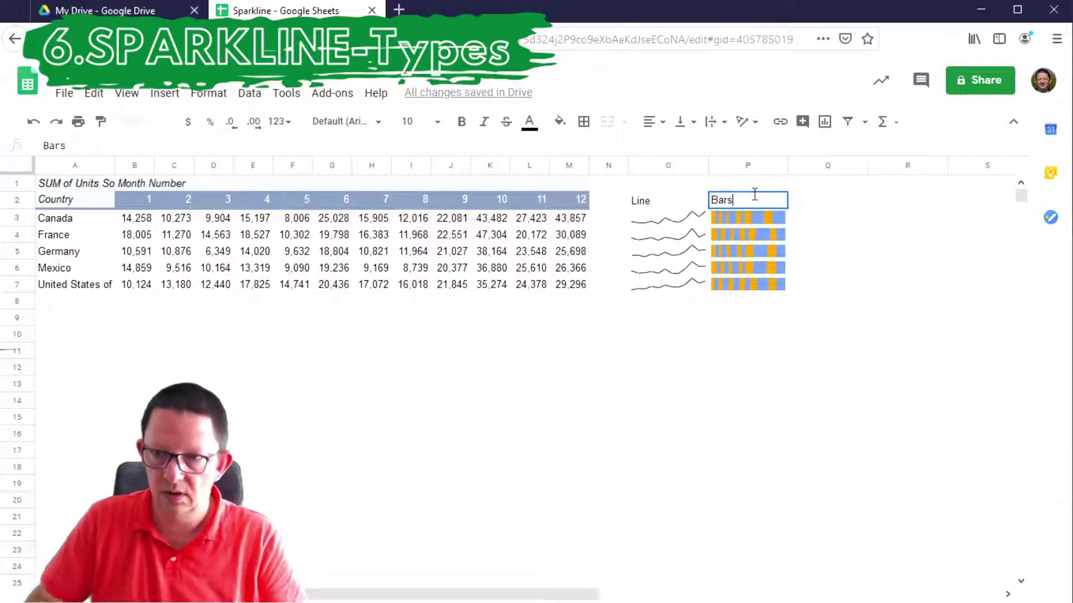
key(Return)
key(Up)
key(Right)
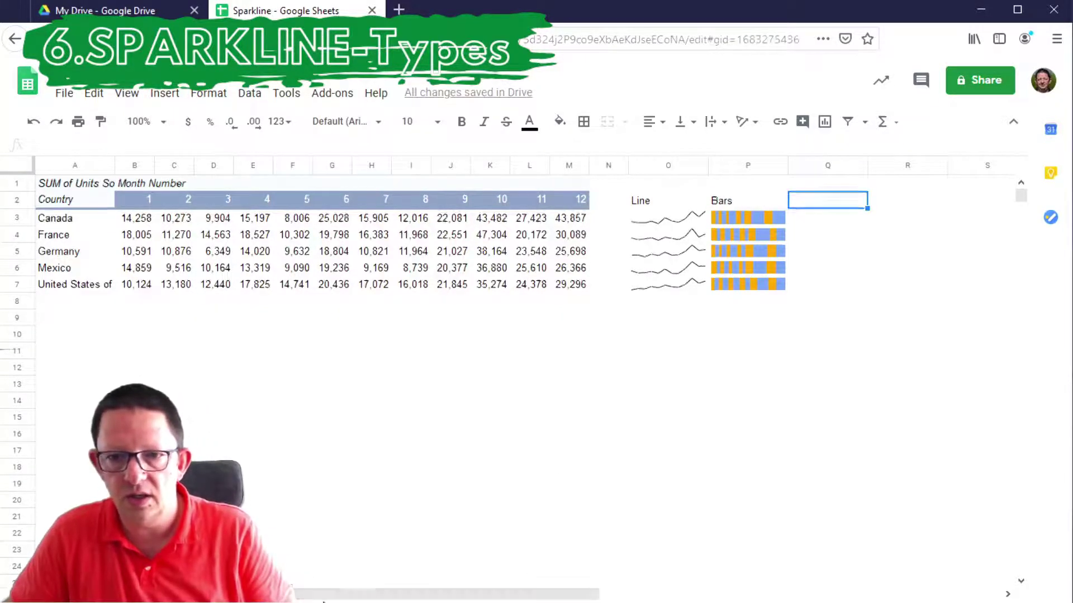
click(323, 600)
Add column-type sparklines =SPARKLINE(B3:M3,{"charttype","column"}) in Q3:Q7.
click(101, 357)
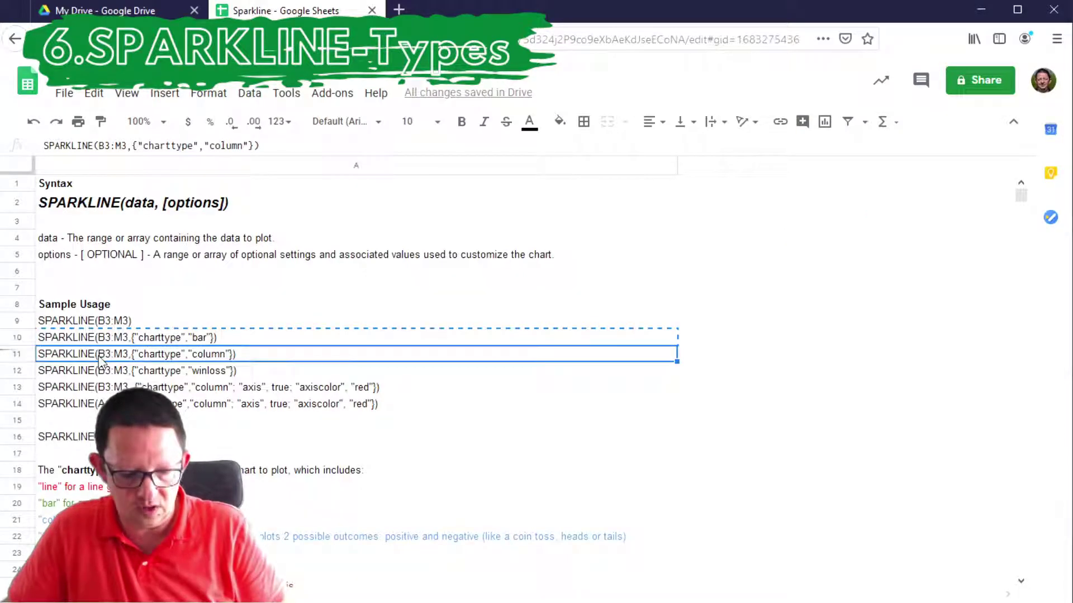
key(ctrl+c)
key(ctrl+shift+Page_Down)
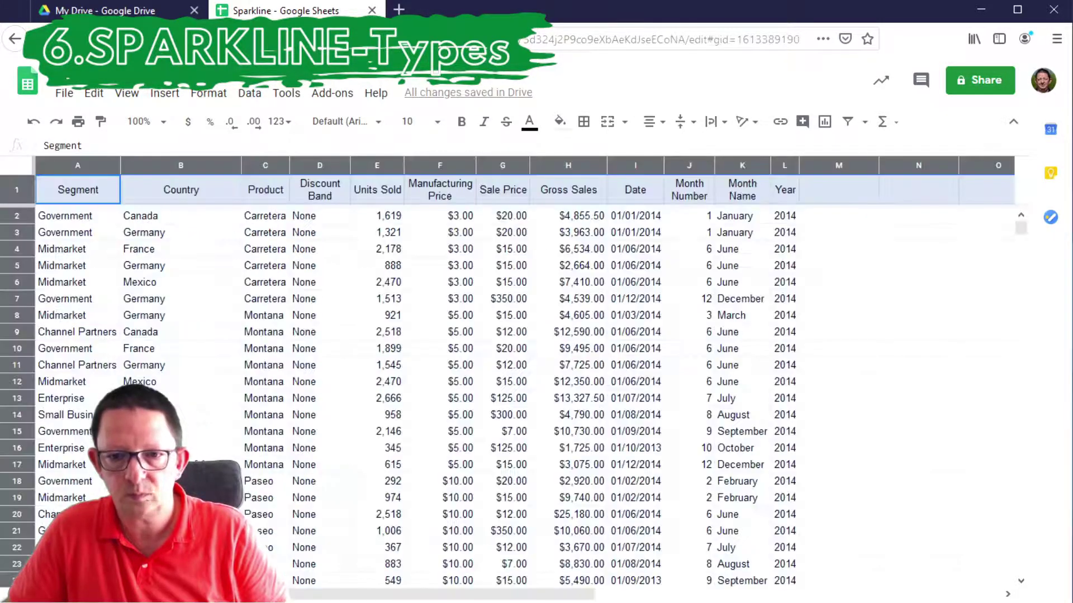
key(ctrl+shift+Page_Down)
click(797, 220)
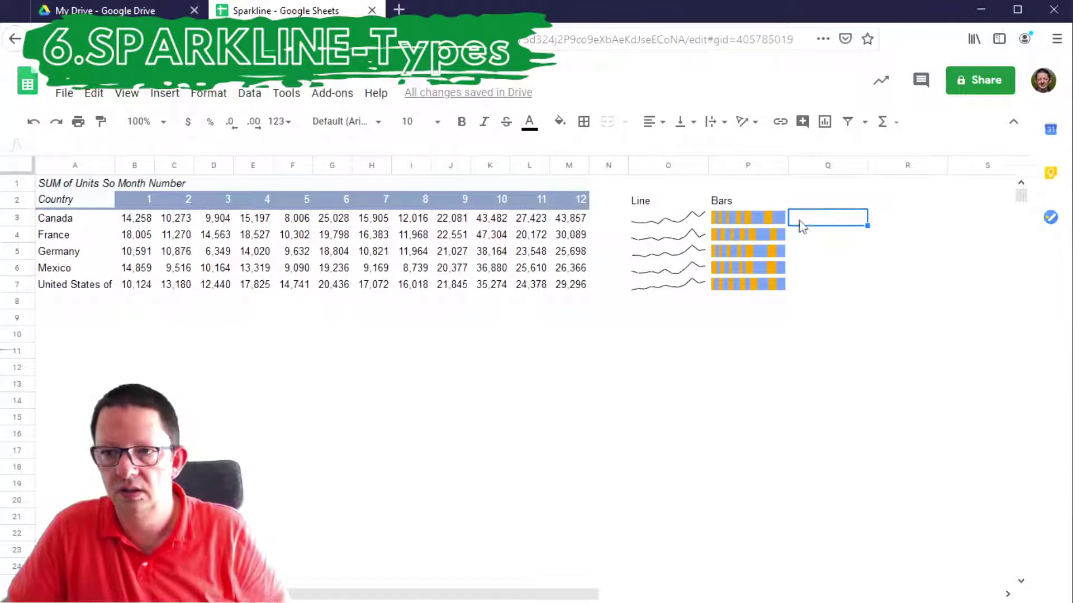
key(ctrl+v)
click(45, 147)
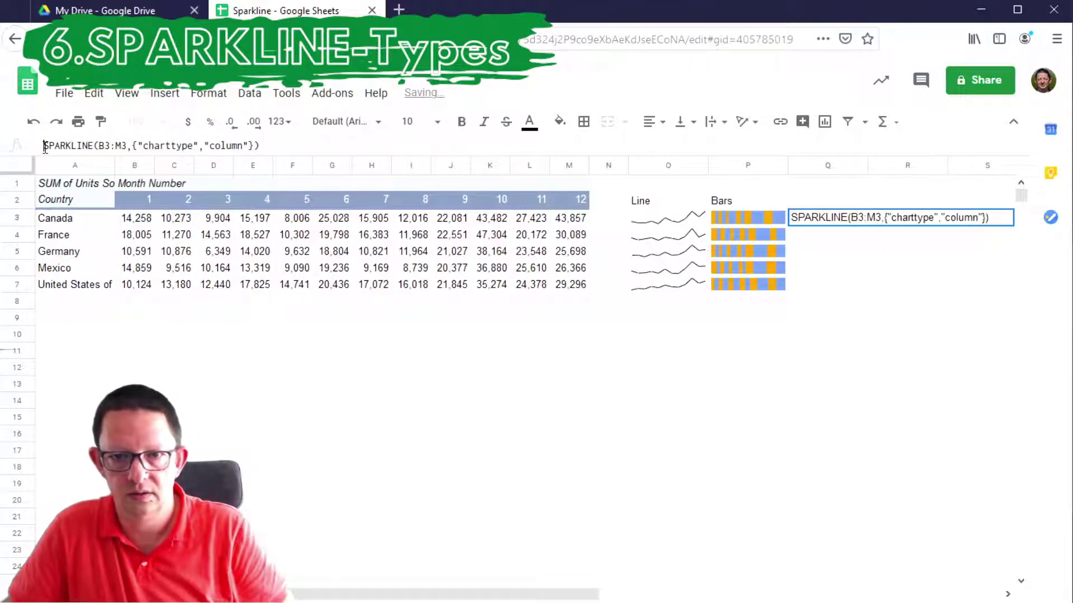
text(=)
key(Return)
click(827, 218)
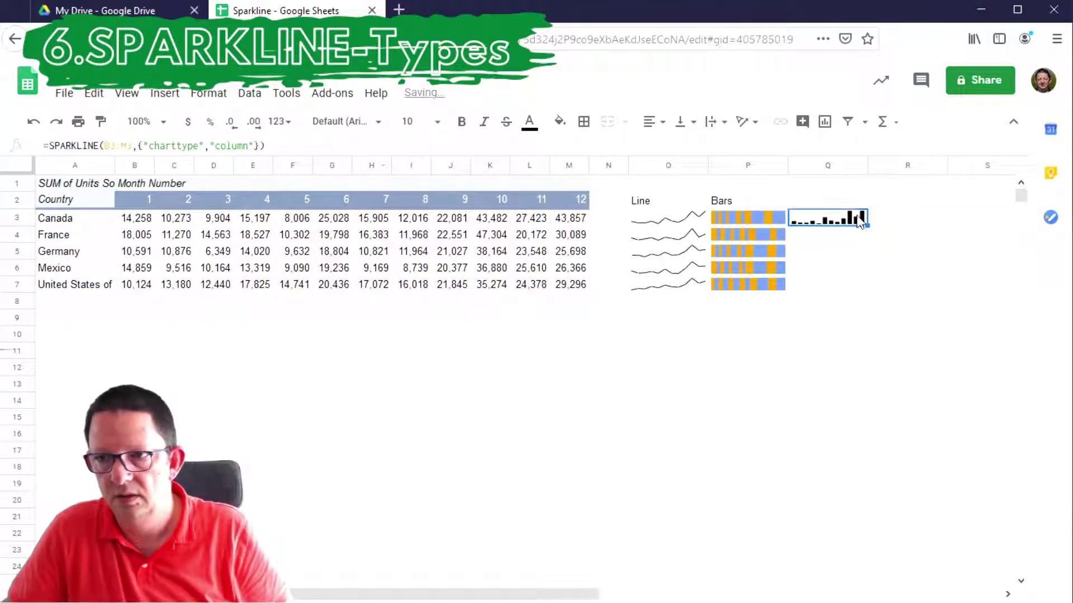
drag(867, 225, 857, 299)
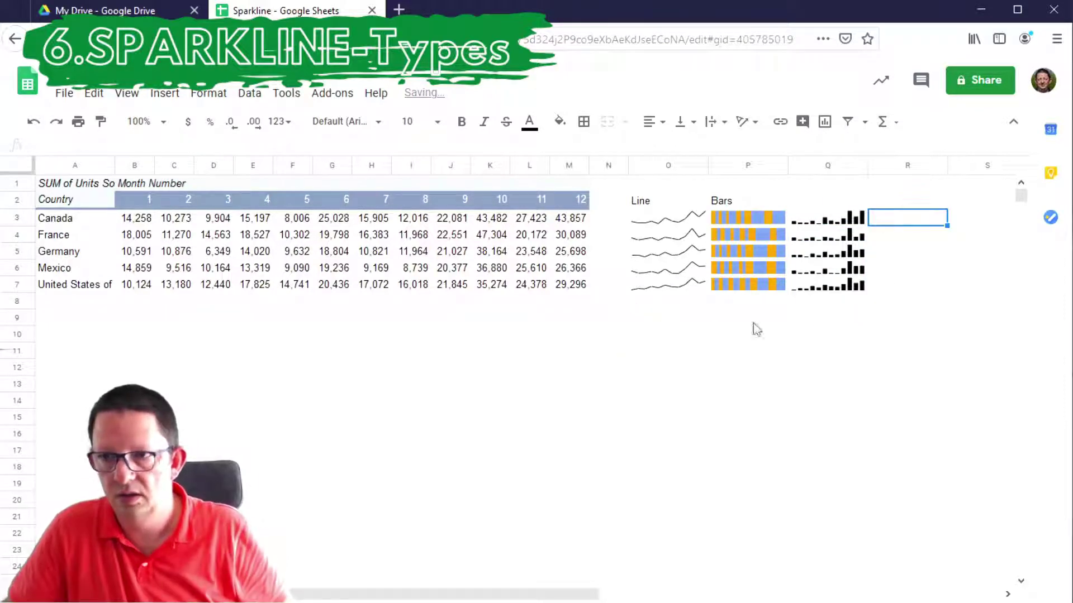
Add winloss sparklines from the Syntax sheet sample in R3:R7.
key(ctrl+shift+Page_Up)
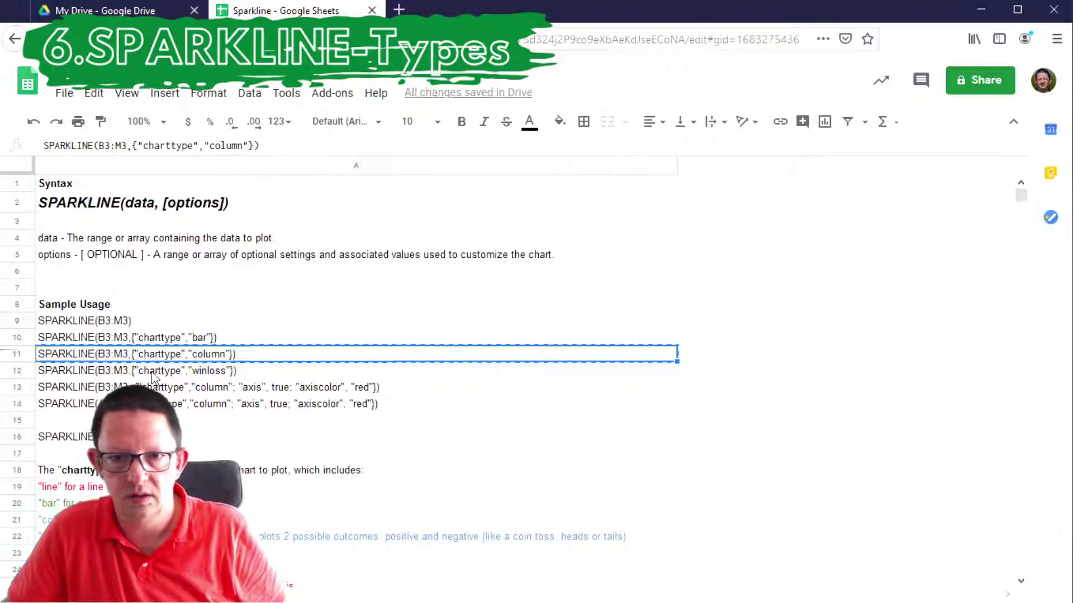
key(Down)
key(ctrl+c)
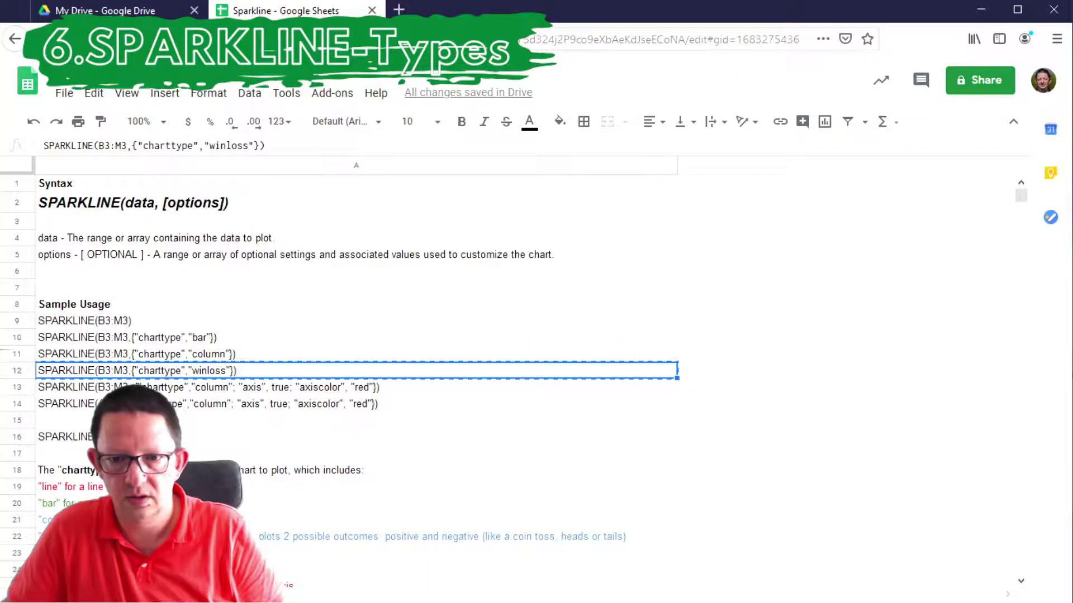
key(ctrl+shift+Page_Down)
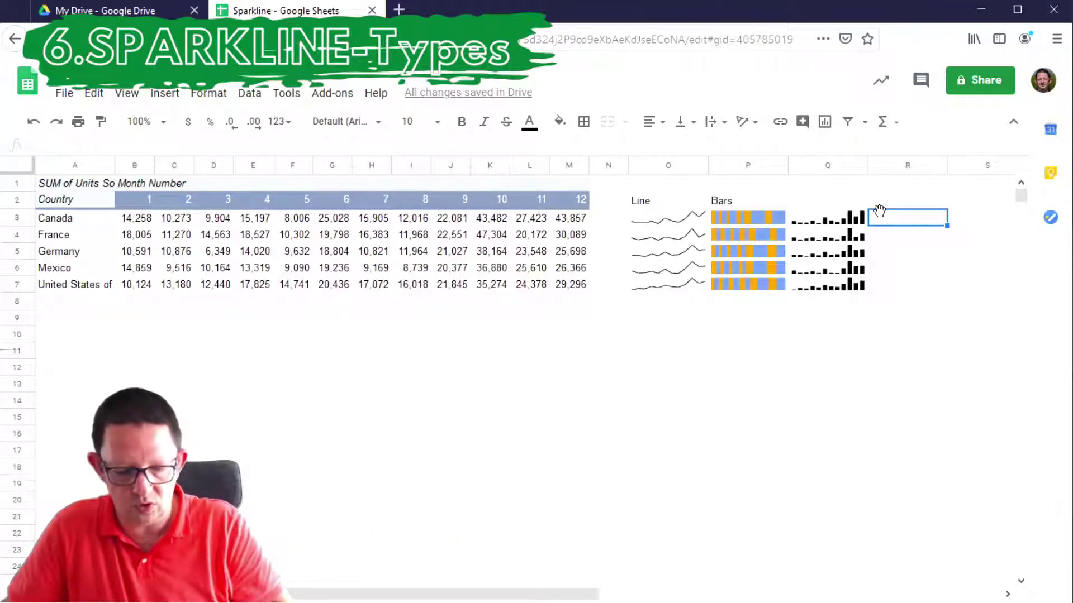
key(ctrl+v)
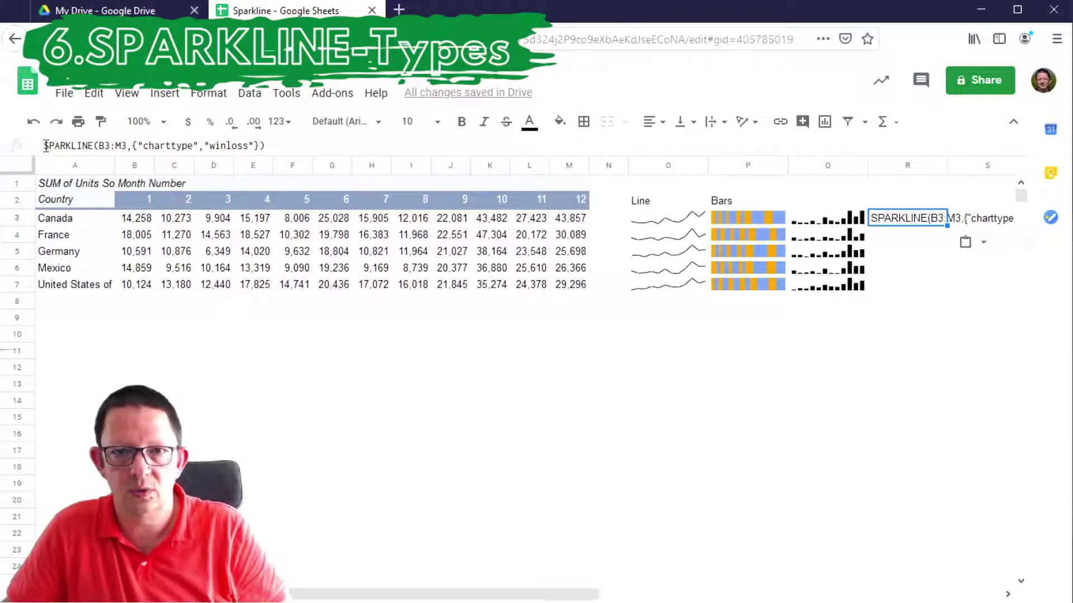
click(45, 145)
text(=)
key(Return)
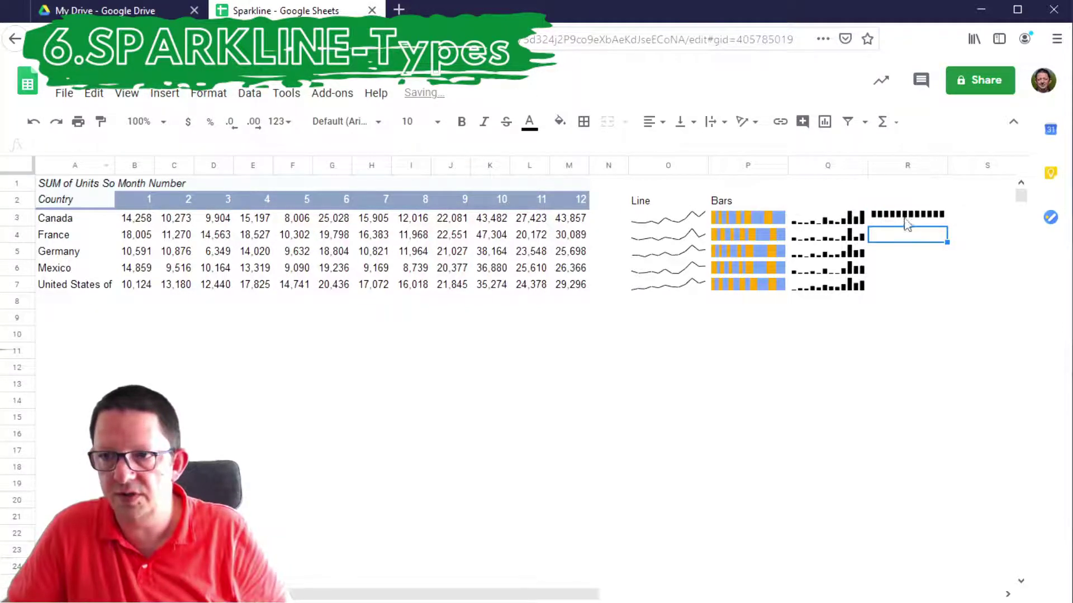
click(906, 219)
drag(947, 225, 937, 299)
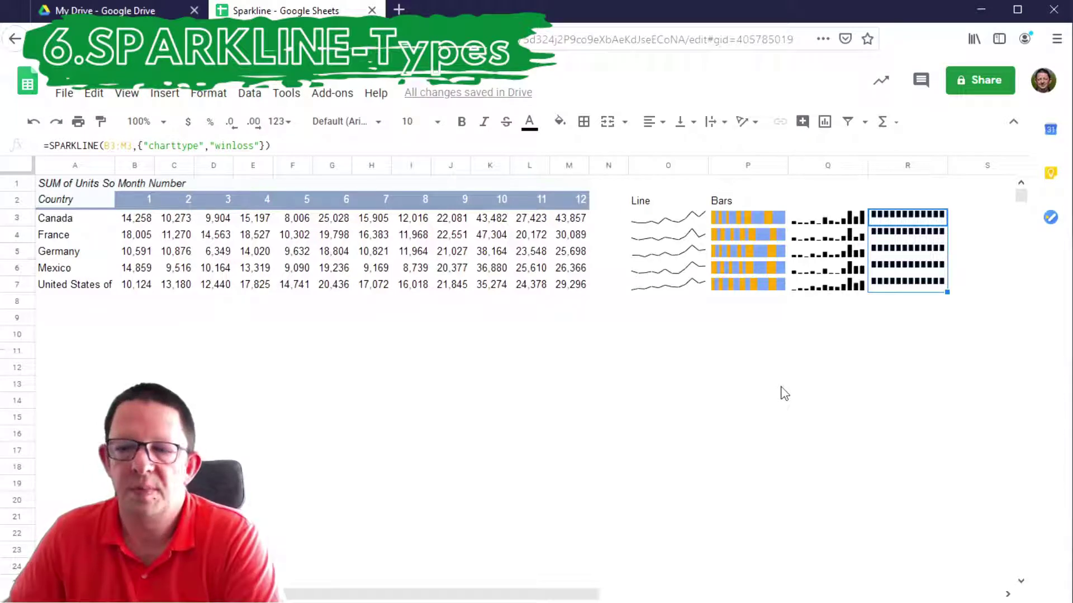
click(807, 373)
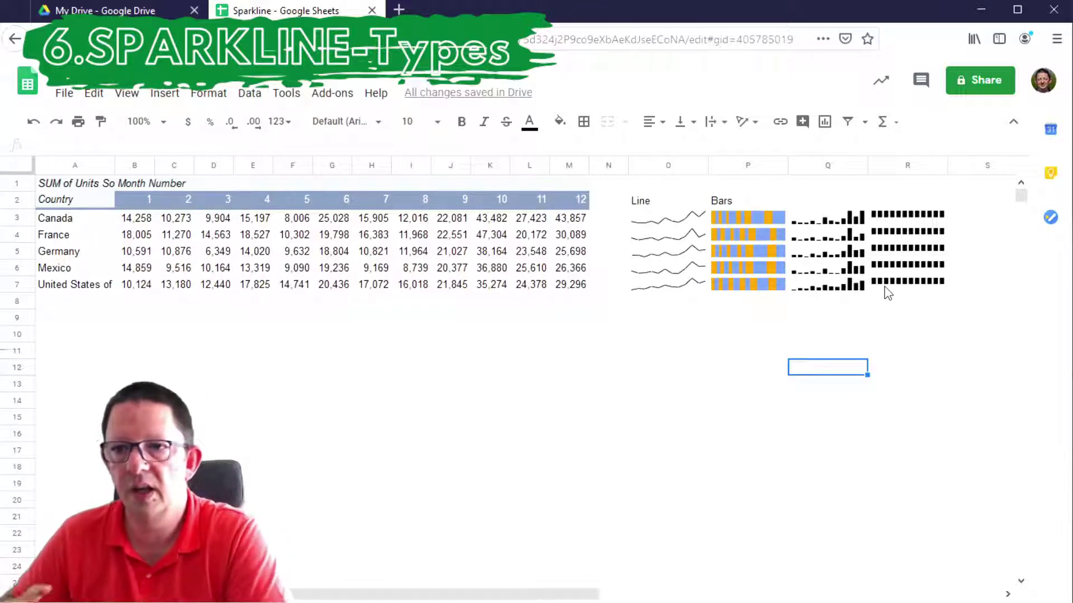
Type the headings 'Columns' in Q2 and 'WinLoss' in R2.
click(834, 202)
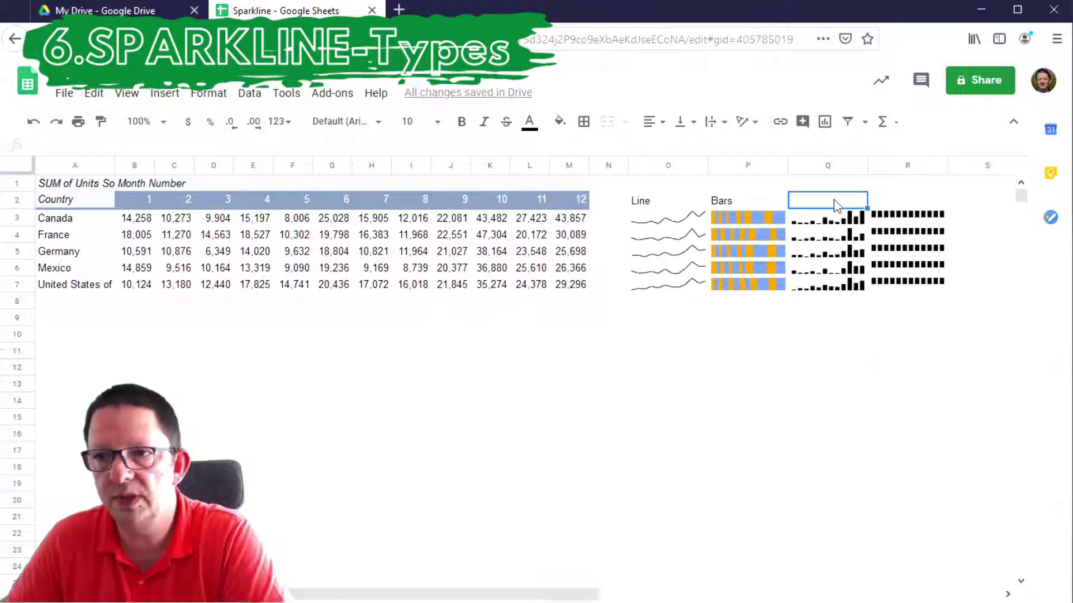
text(col)
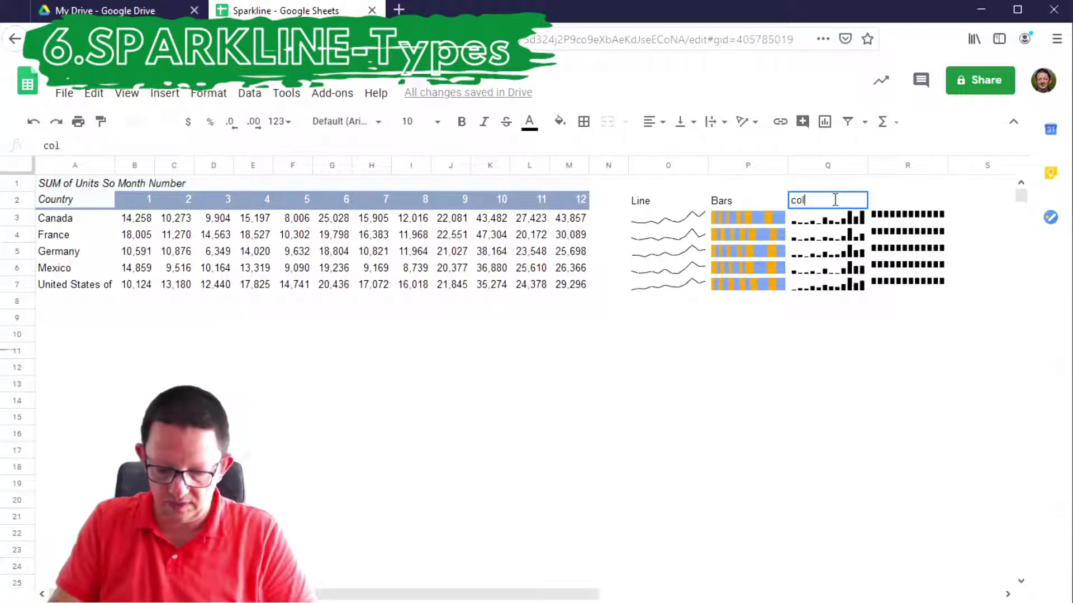
text(umns)
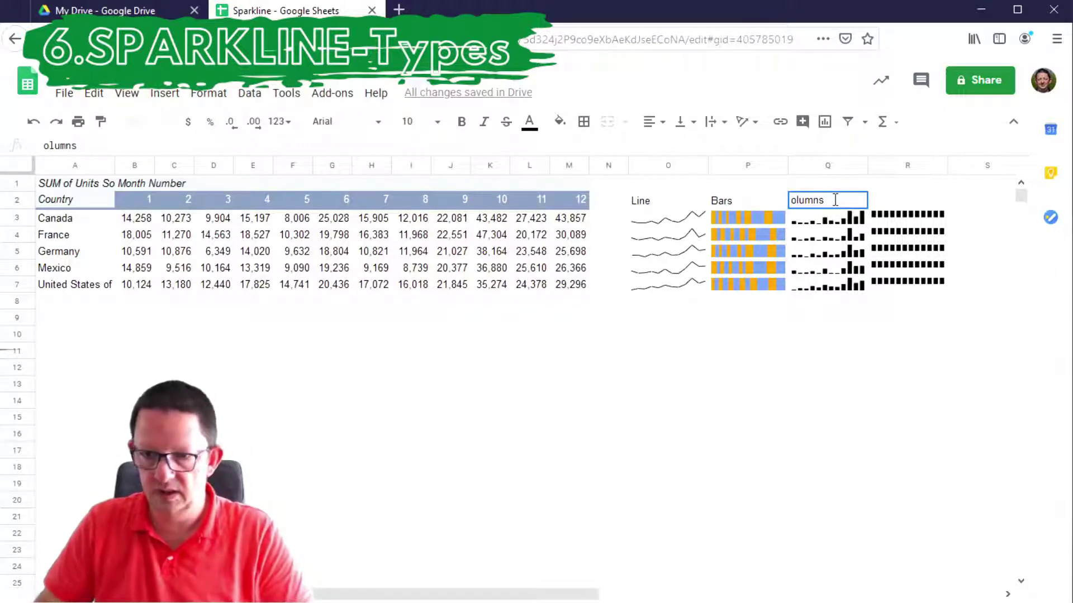
key(Home)
text(C)
key(Return)
key(Right)
key(Up)
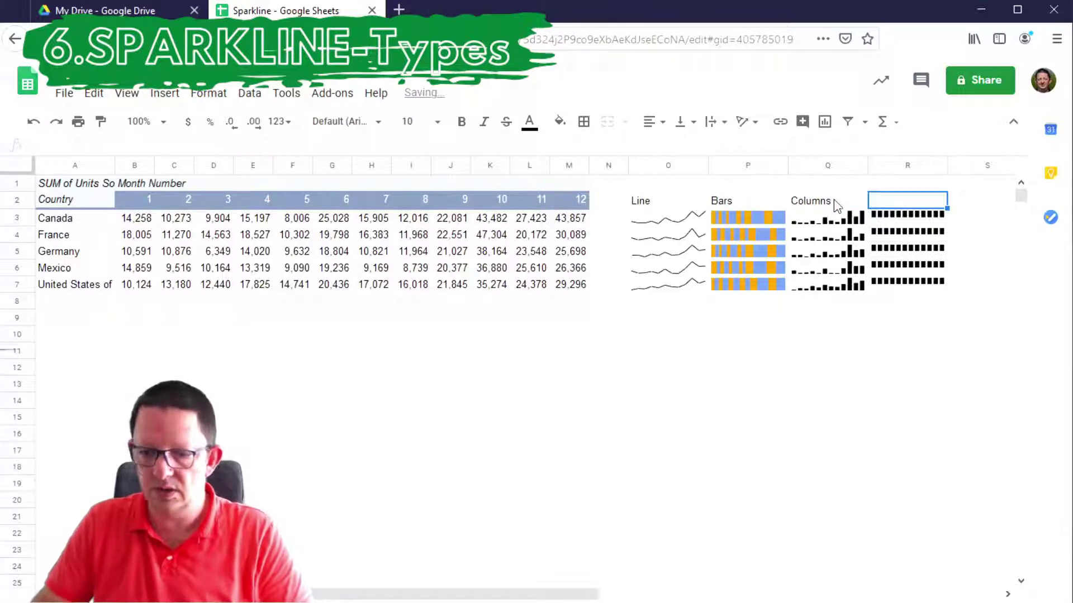
text(WinLoss)
key(Return)
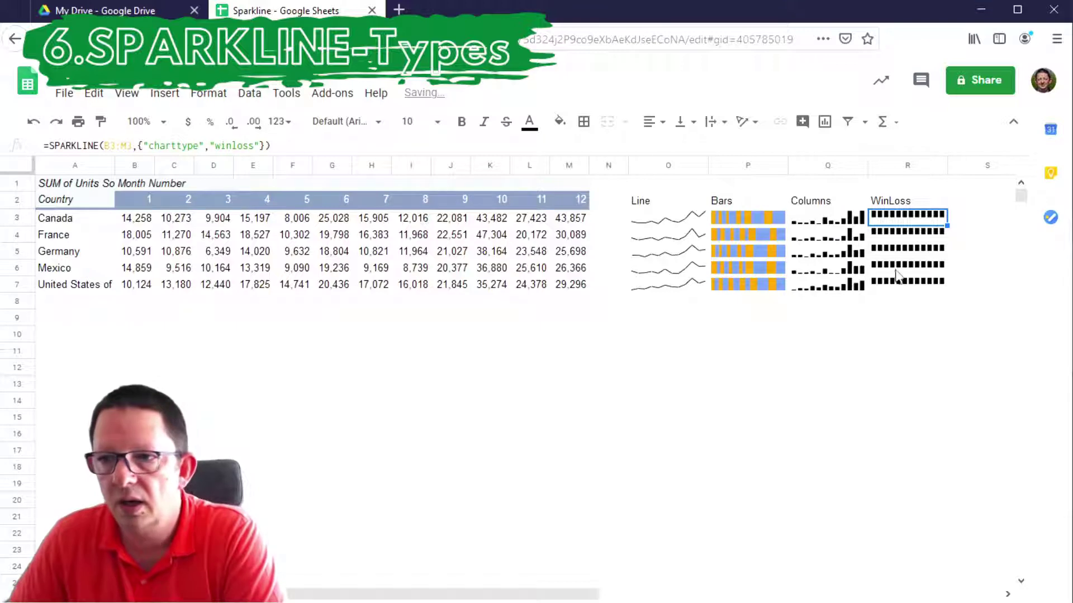
click(922, 285)
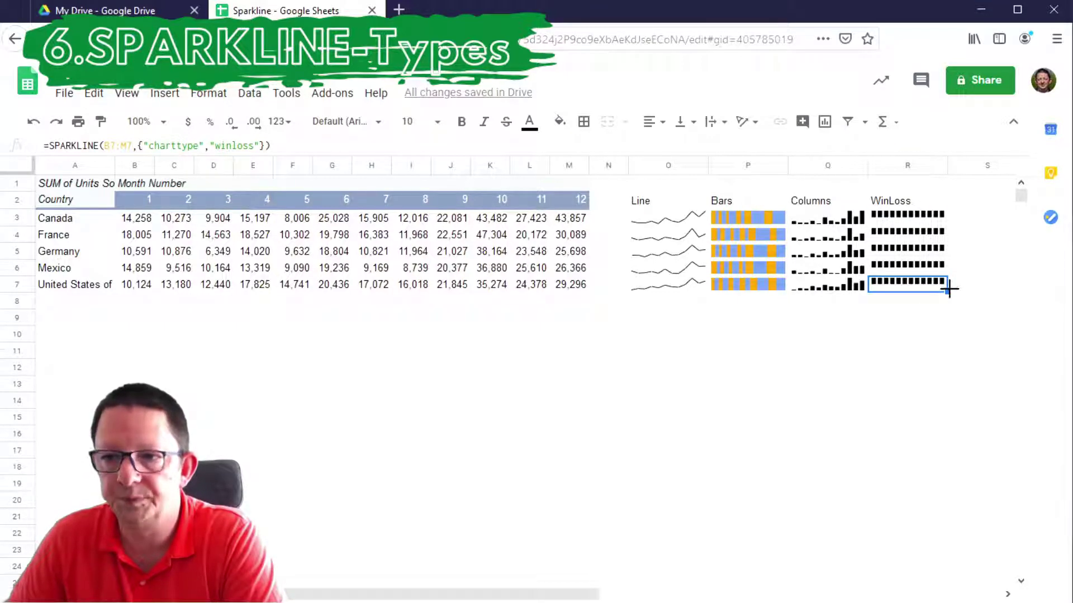
click(140, 318)
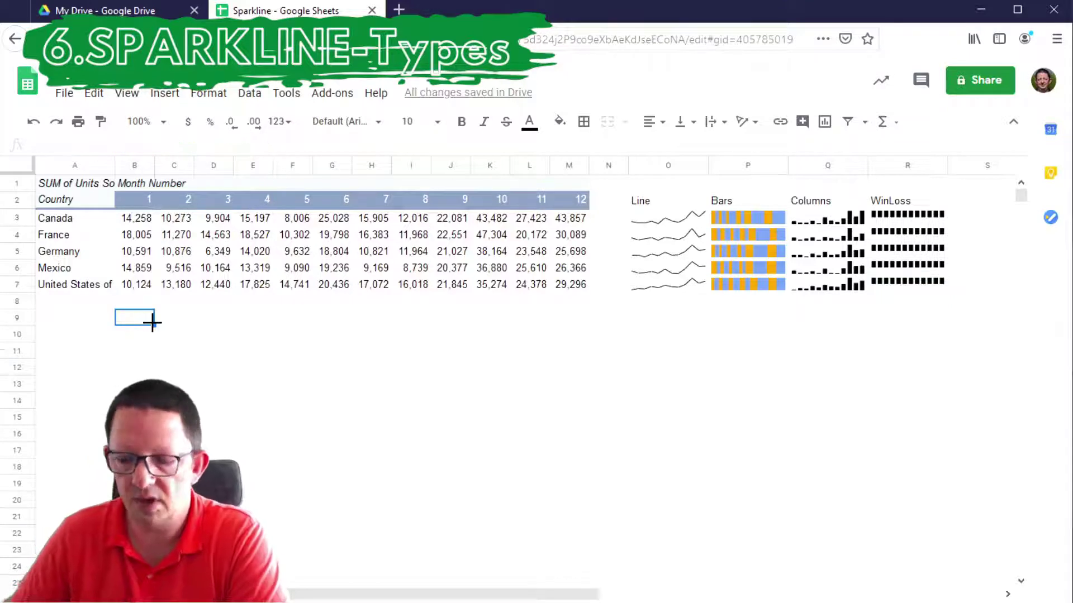
Paste Mexico's monthly values B6:M6 as plain values into row 9.
click(142, 269)
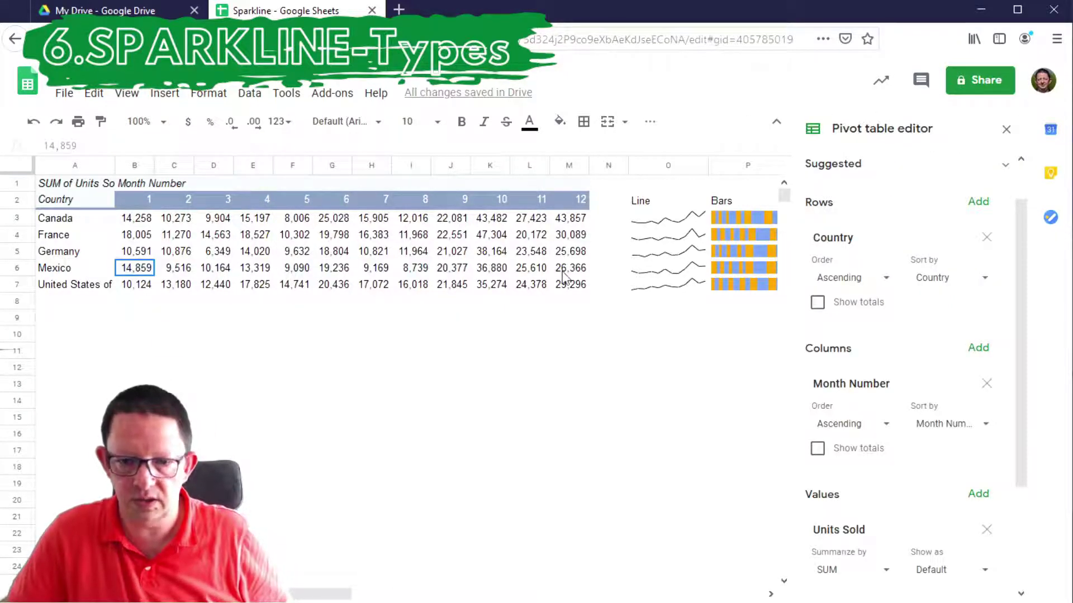
shift+click(564, 274)
key(ctrl+c)
click(145, 319)
key(ctrl+shift+v)
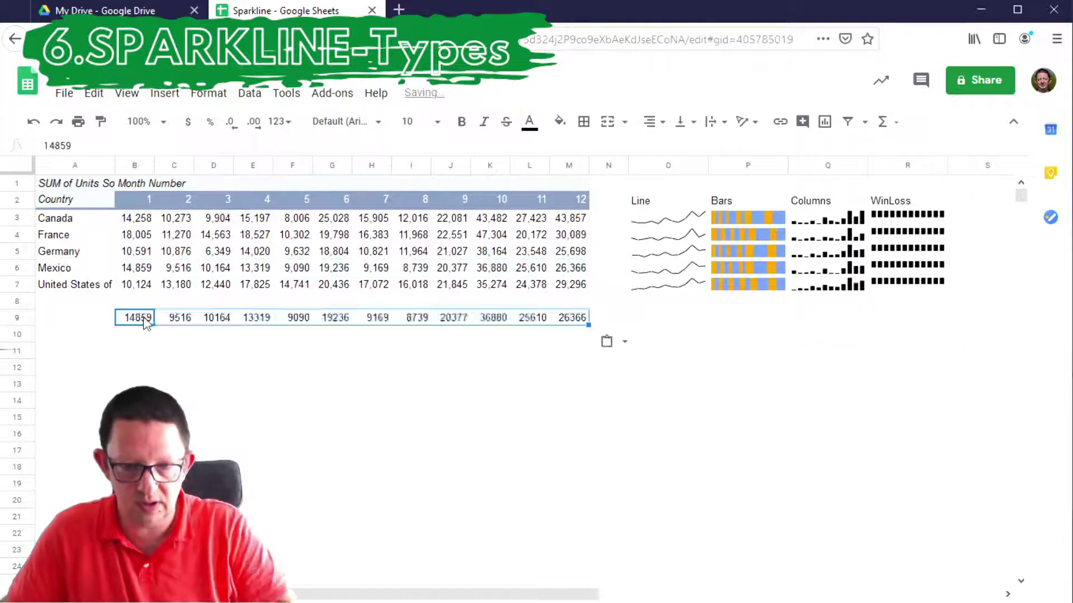
click(139, 336)
Make month 2 in C9 -9516 and month 5 in F9 -9090.
double_click(171, 318)
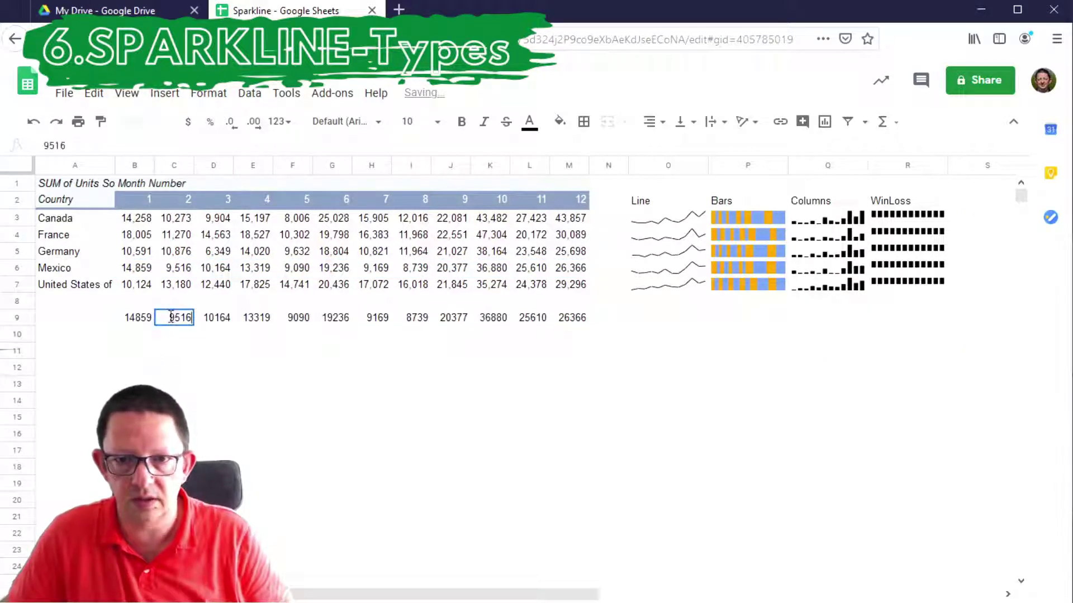
text(-)
click(300, 323)
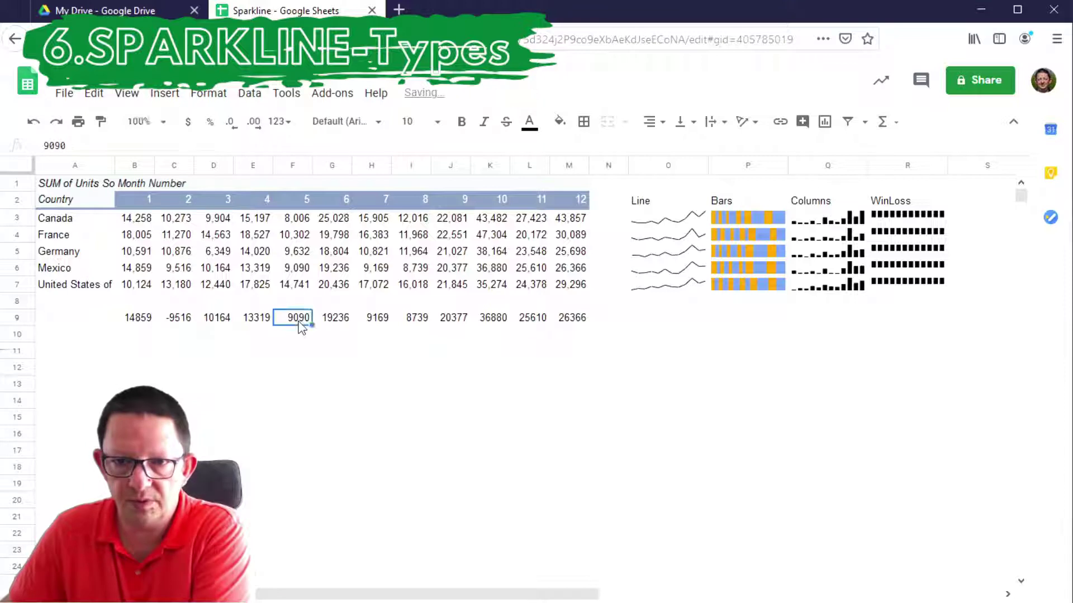
double_click(301, 323)
key(Home)
text(-)
click(371, 368)
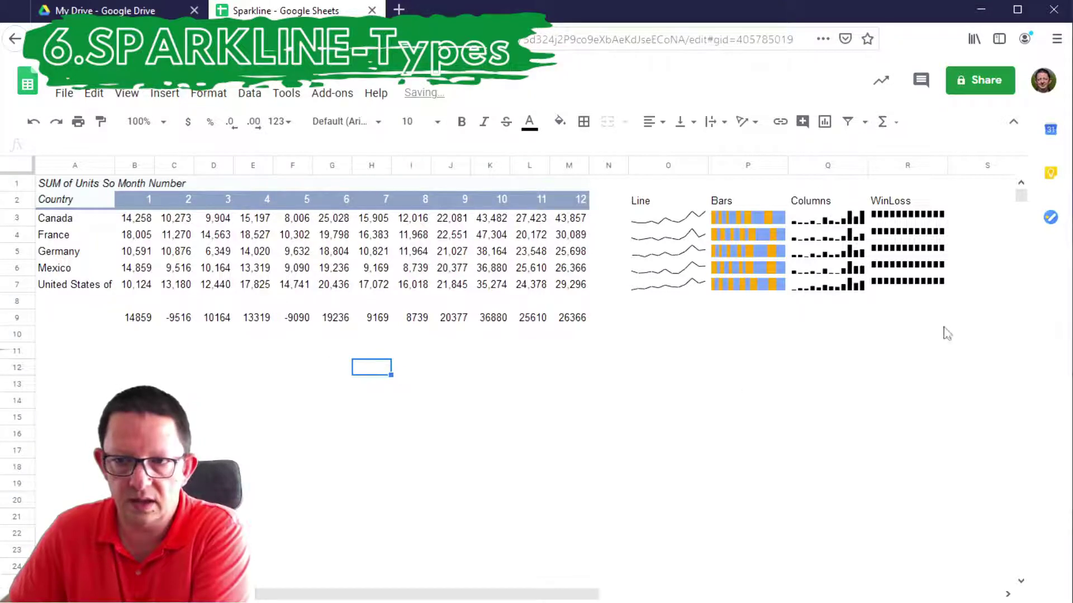
Copy the row 7 win/loss sparkline from R7 and select R9.
click(931, 289)
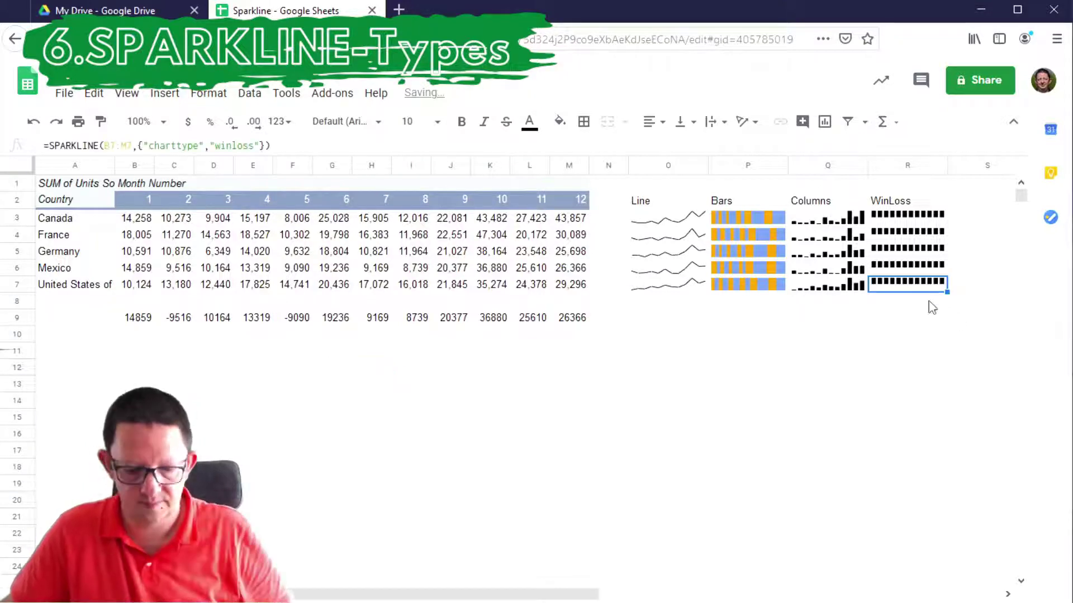
key(ctrl+c)
click(900, 323)
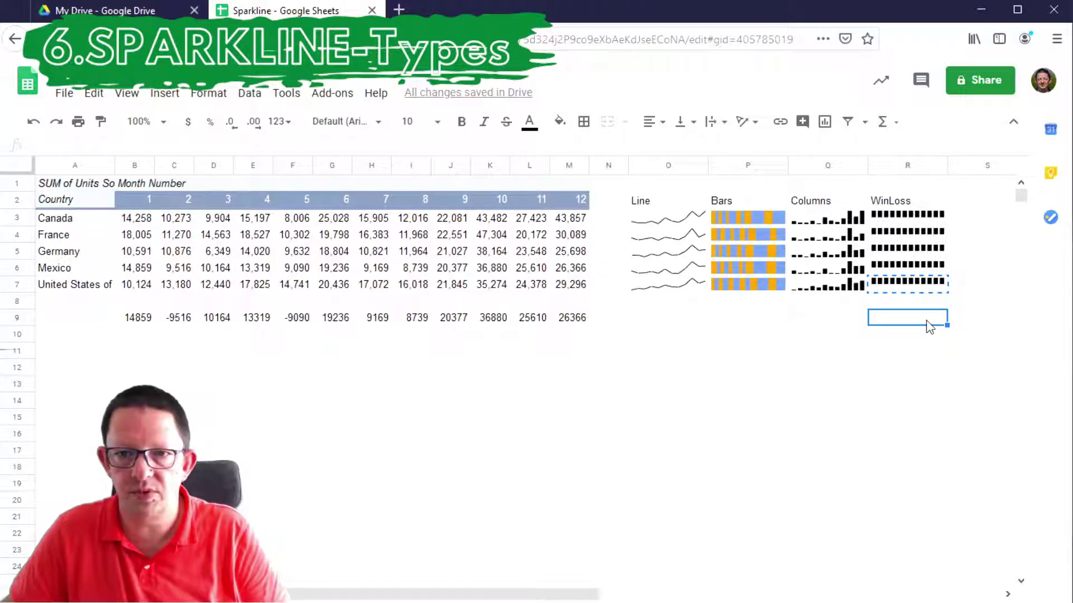
Paste the win/loss sparkline into R9, charting B9:M9 with months 2 and 5 as losses.
key(ctrl+v)
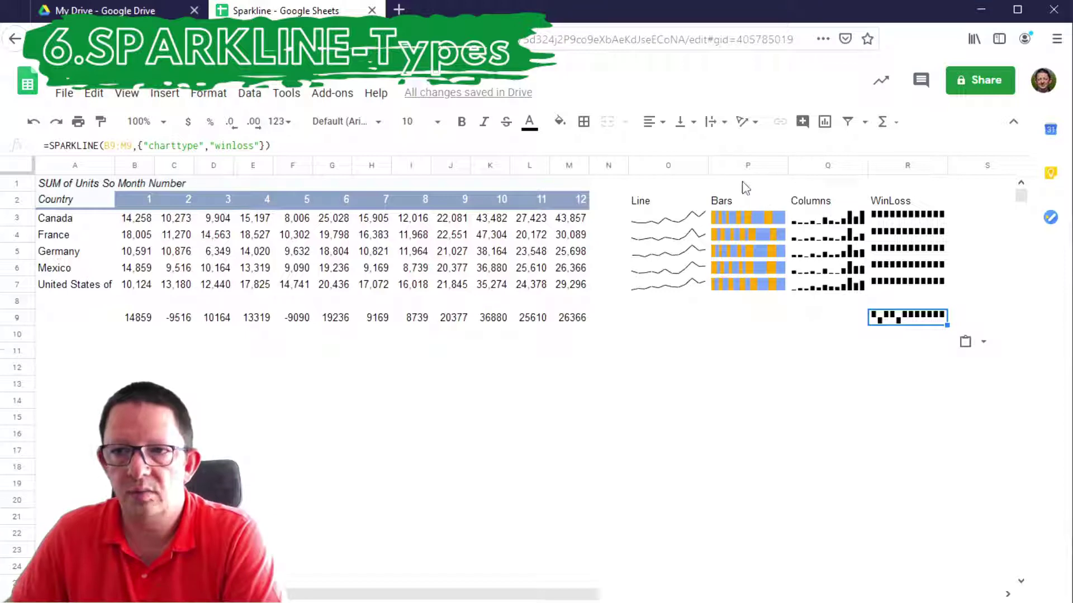
click(745, 184)
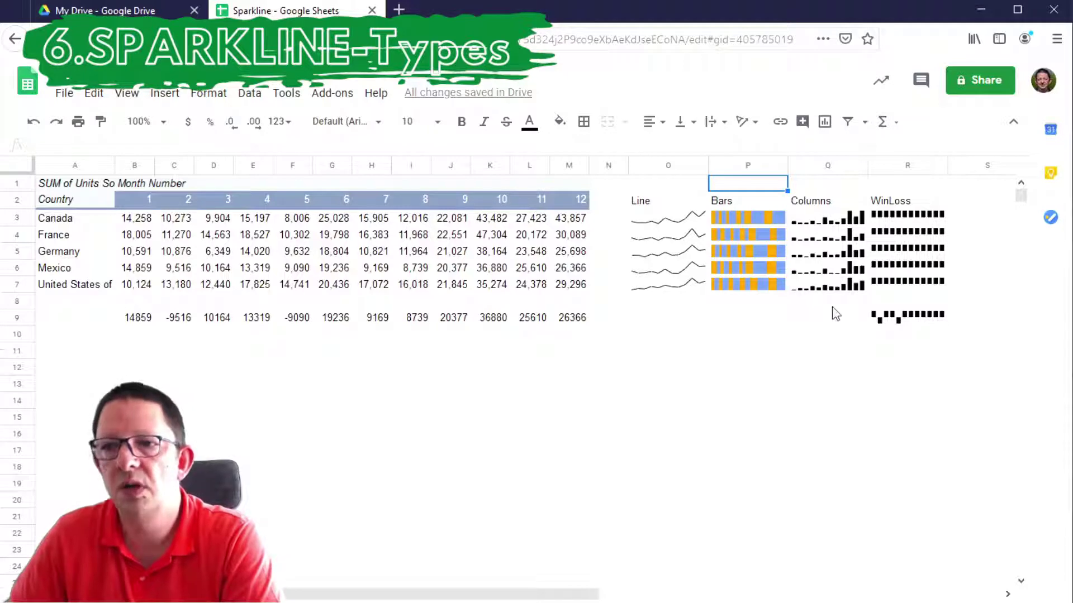
click(824, 204)
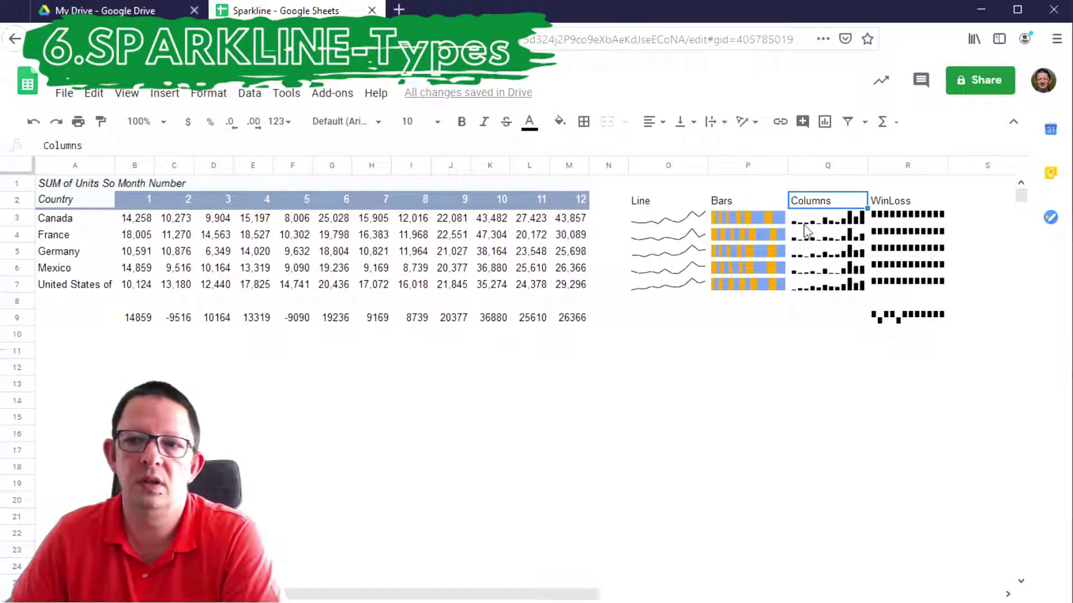
click(662, 222)
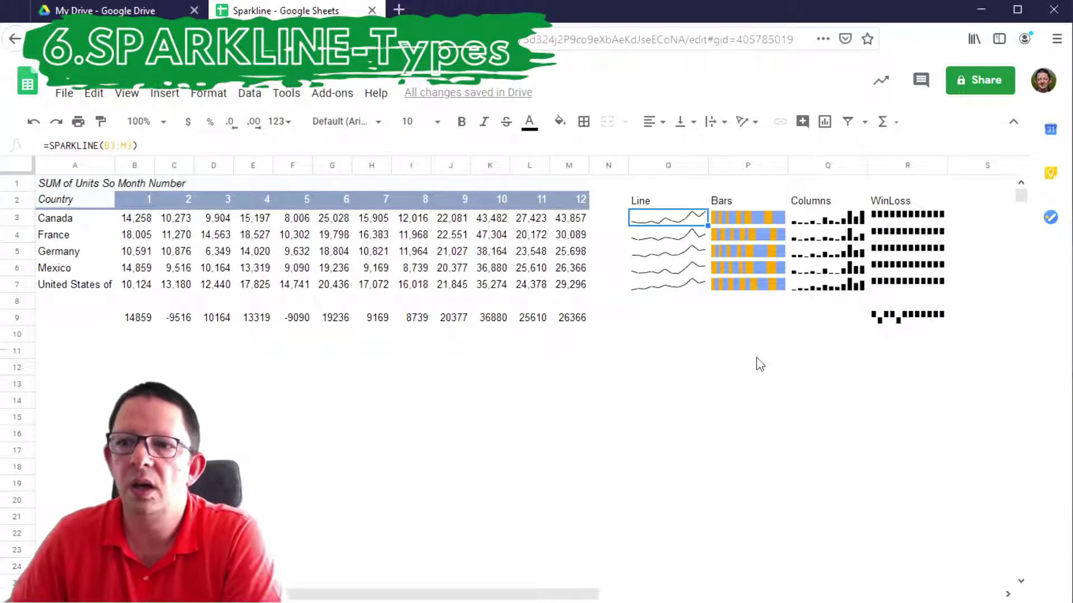
click(812, 222)
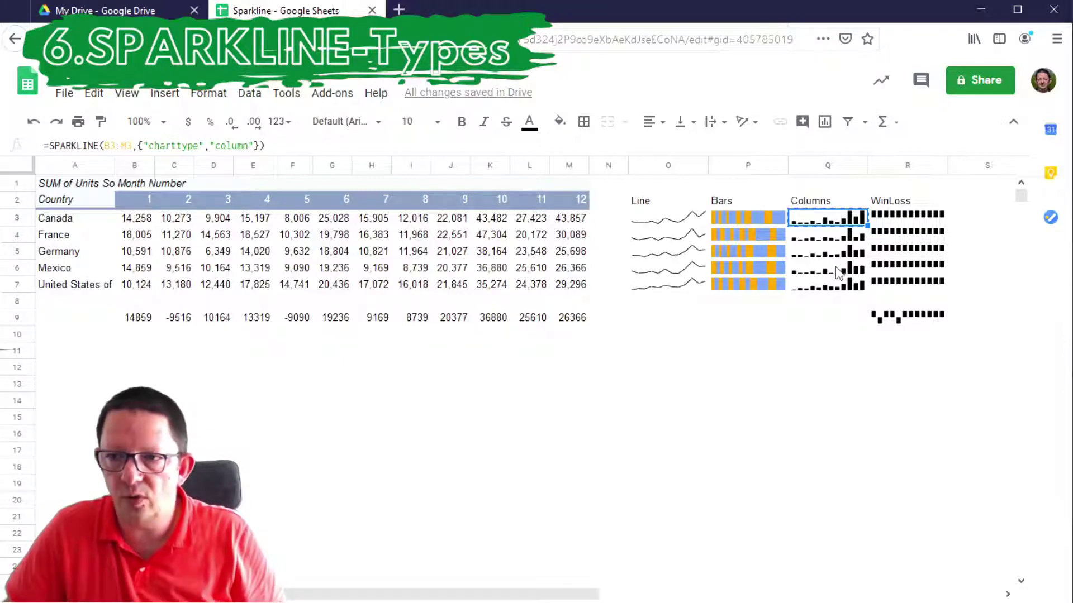
key(ctrl+c)
click(830, 316)
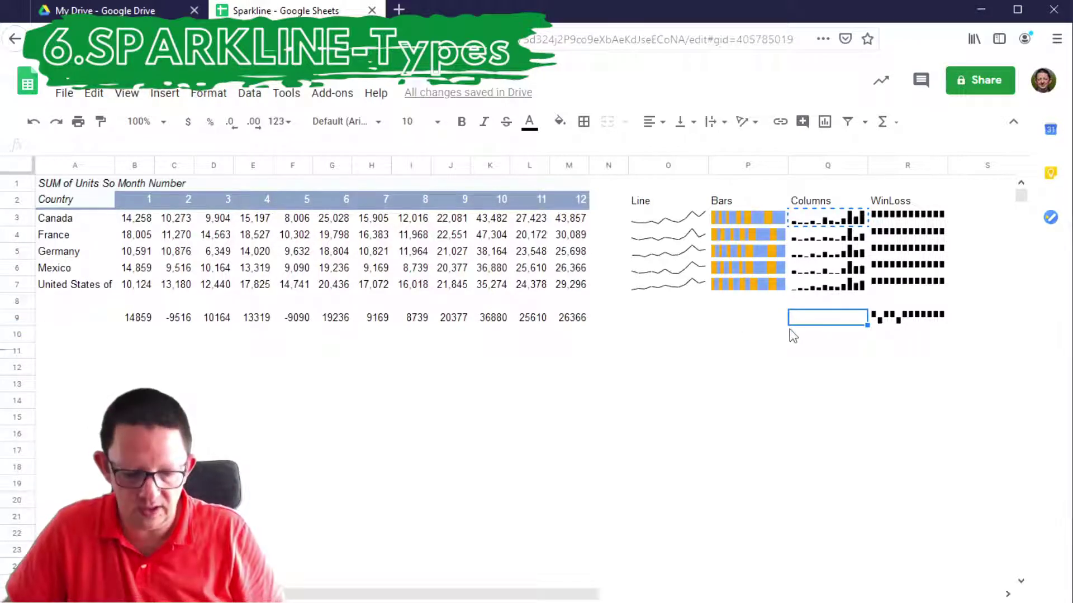
Paste the column sparkline into Q9 for row 9, then make row 9 much taller.
key(ctrl+v)
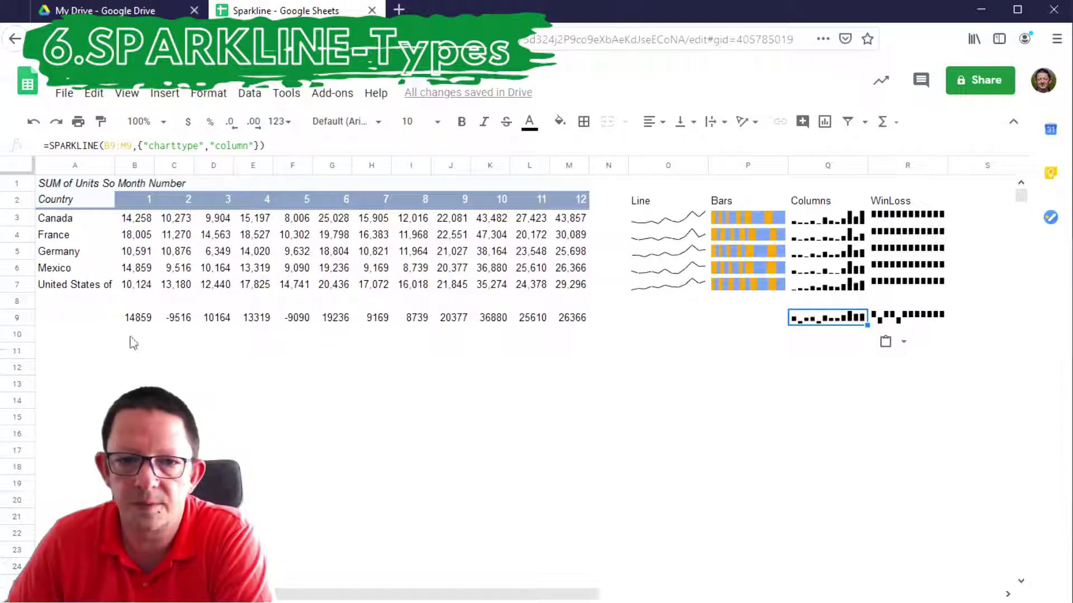
drag(22, 326, 22, 402)
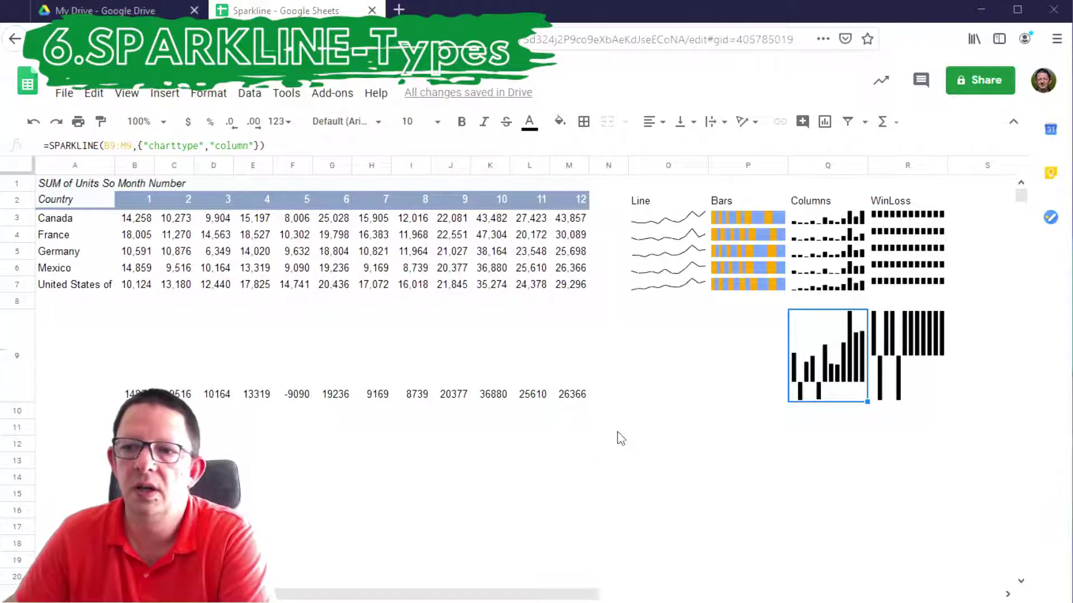
click(811, 461)
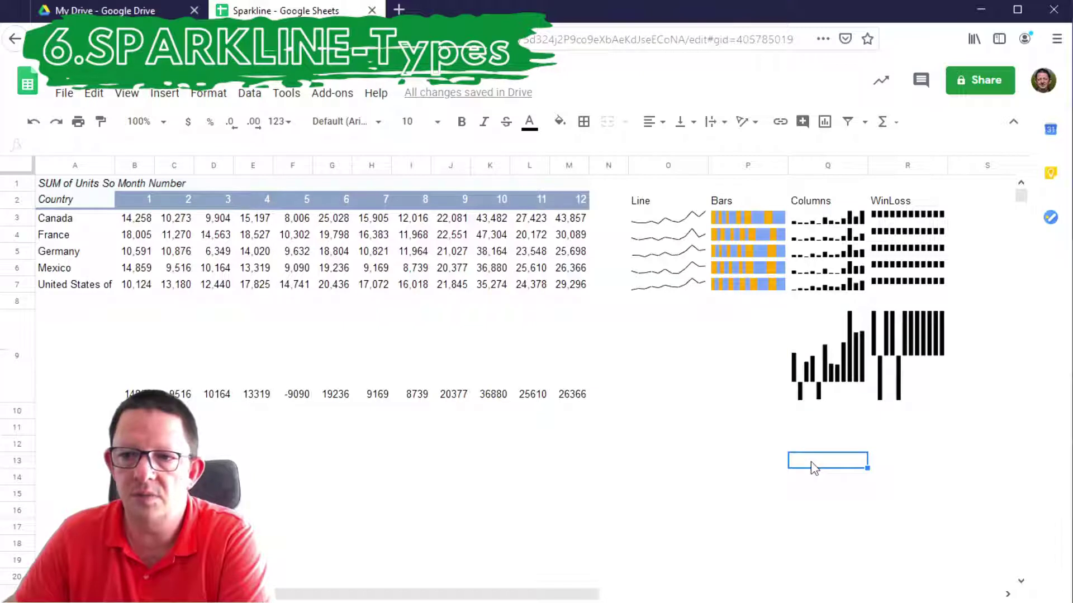
Switch to the Syntax sheet with the SPARKLINE notes and sample formulas.
click(816, 369)
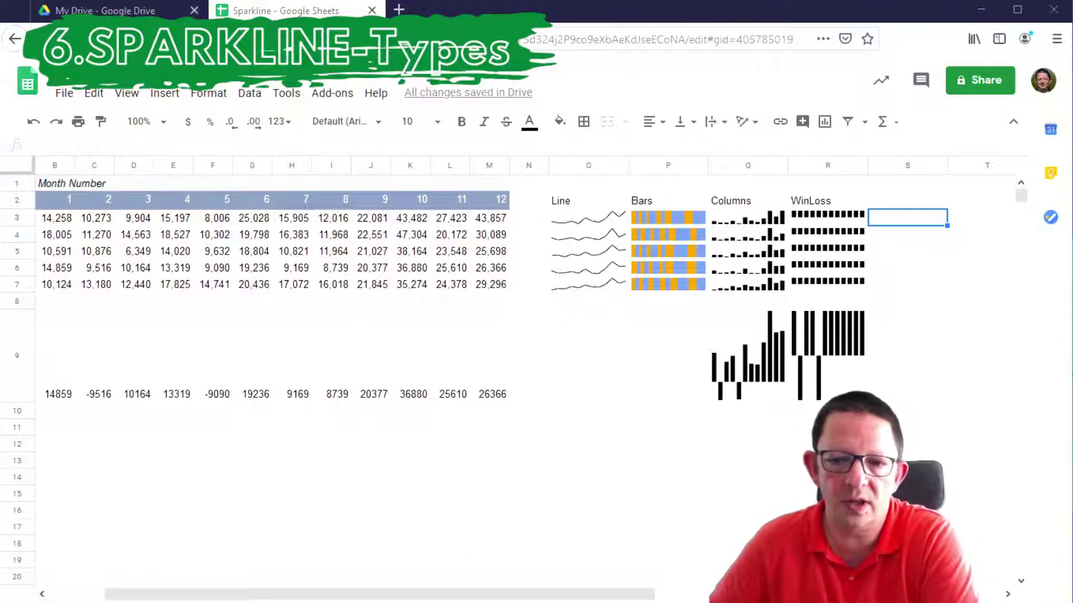
key(ctrl+shift+Page_Up)
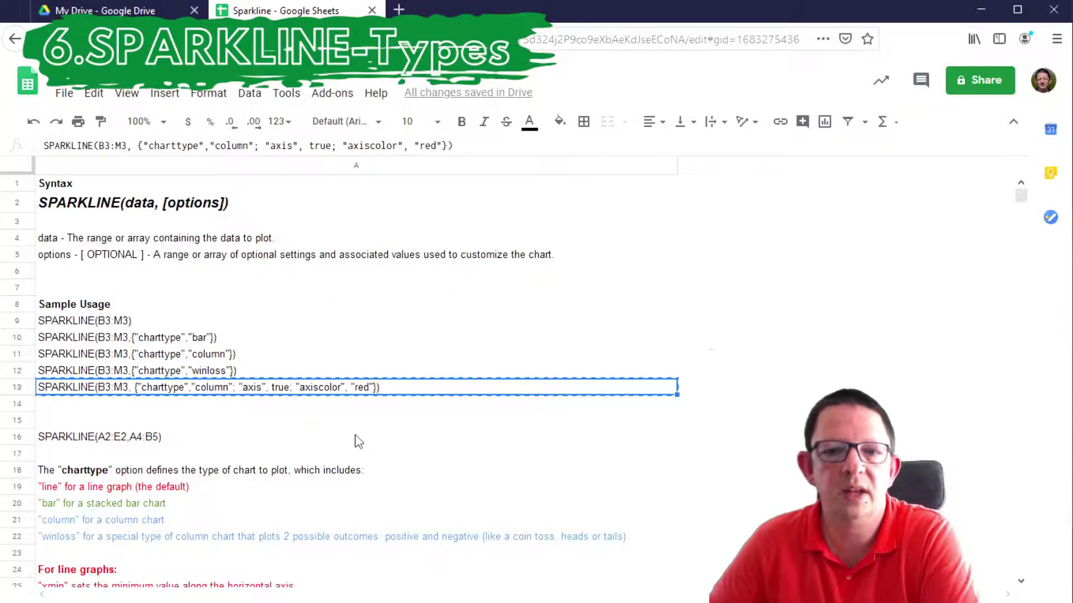
scroll(357, 441, down, 1)
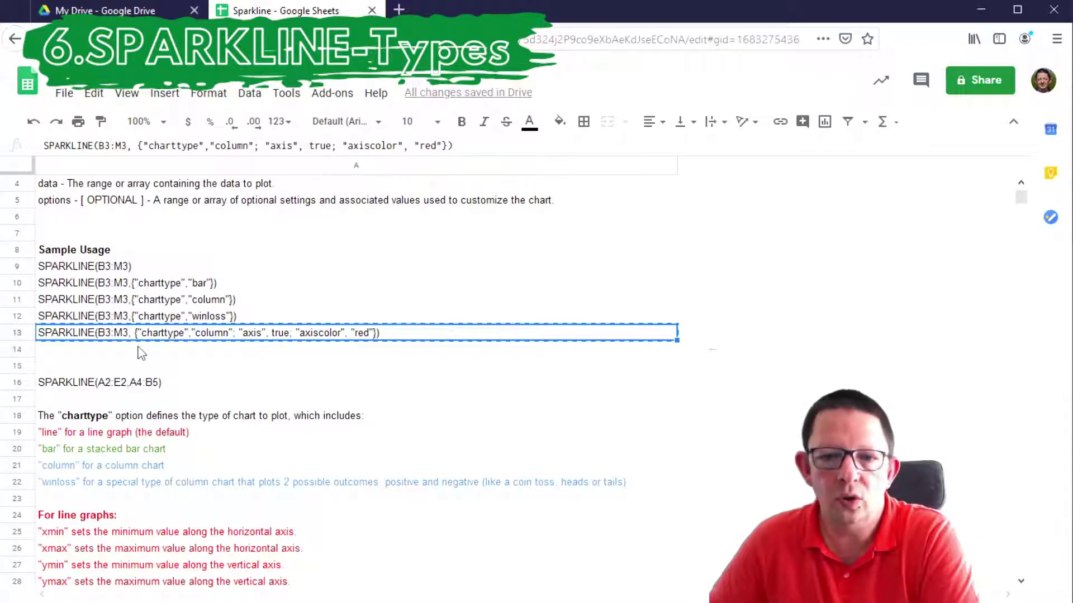
scroll(210, 385, down, 2)
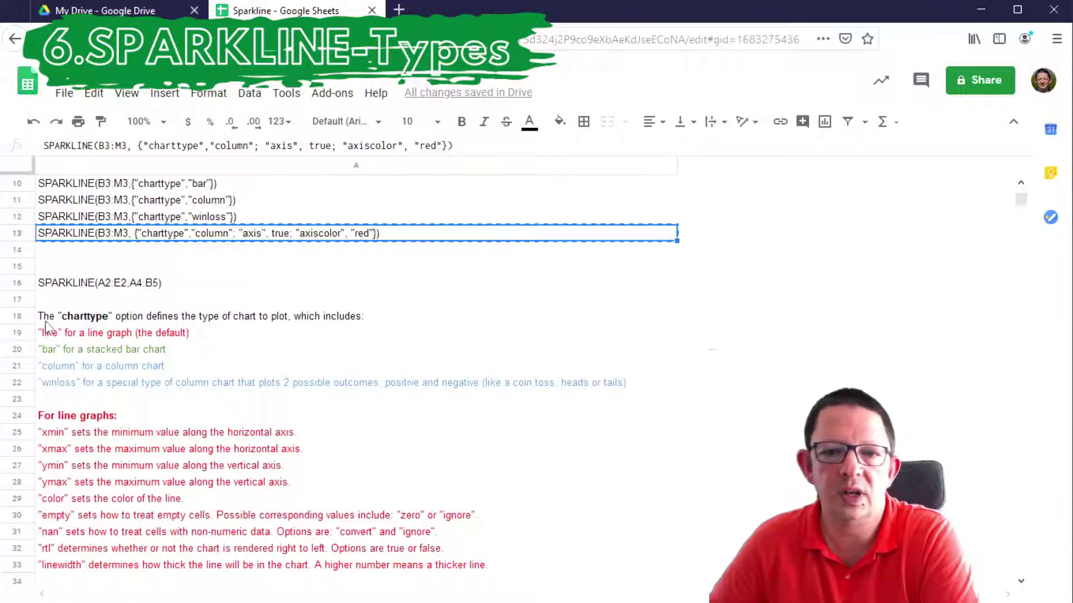
scroll(318, 399, down, 1)
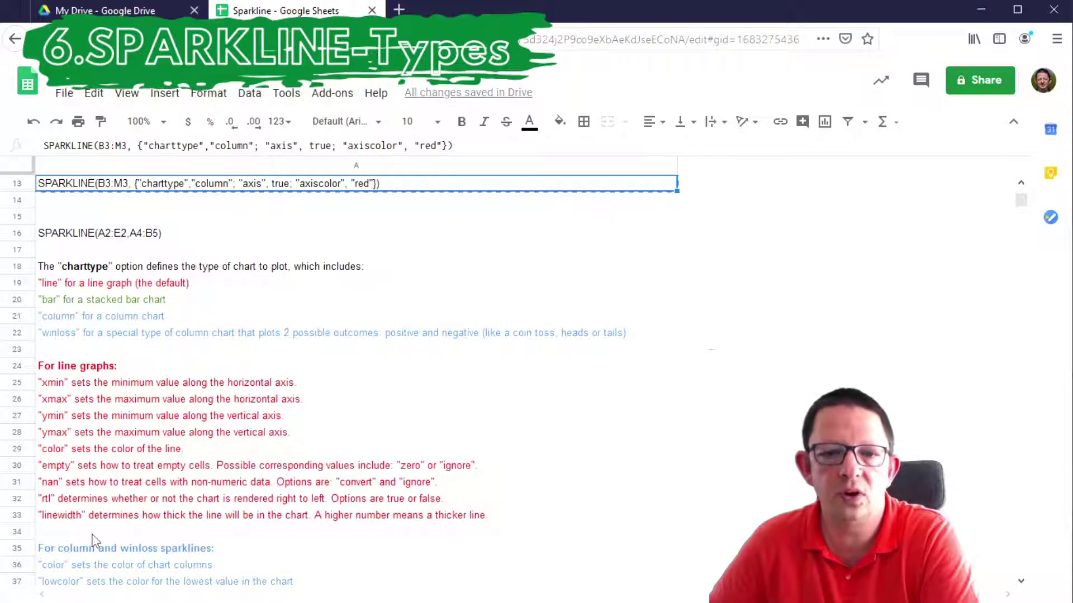
scroll(98, 531, down, 5)
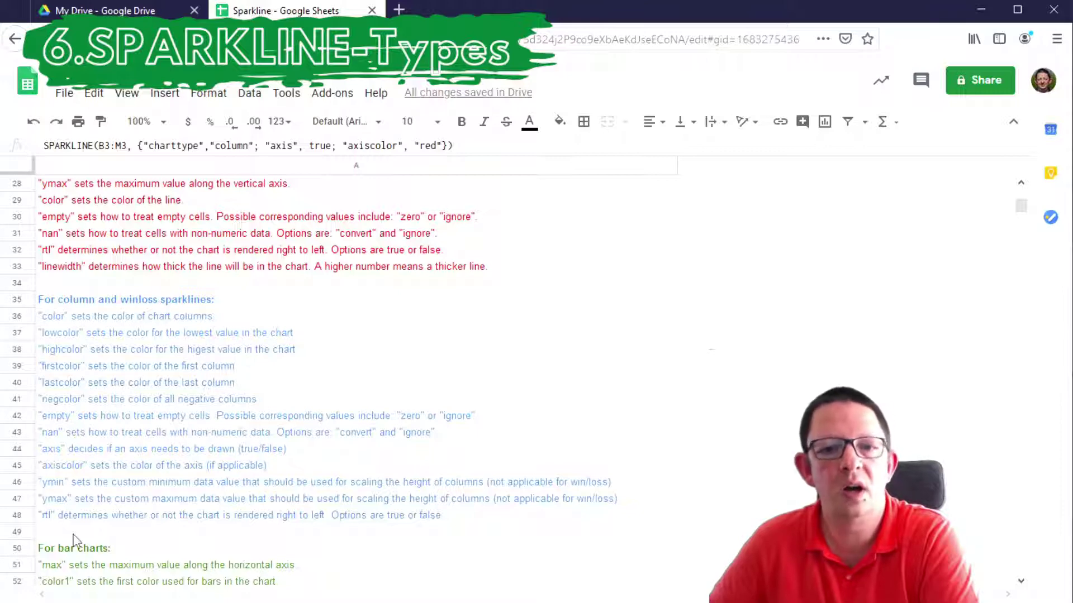
scroll(128, 475, down, 3)
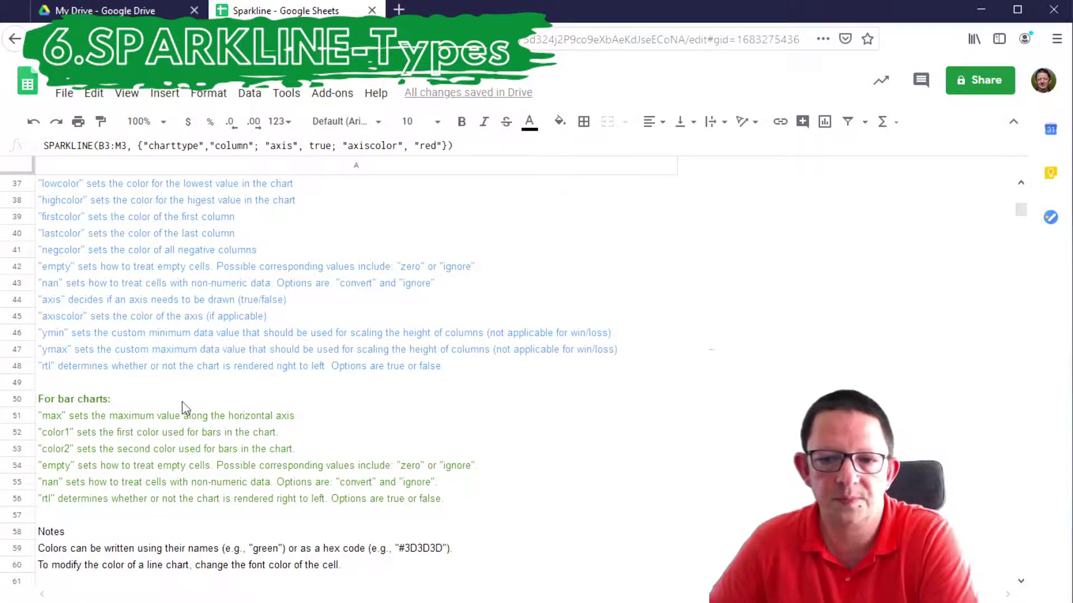
scroll(186, 411, up, 5)
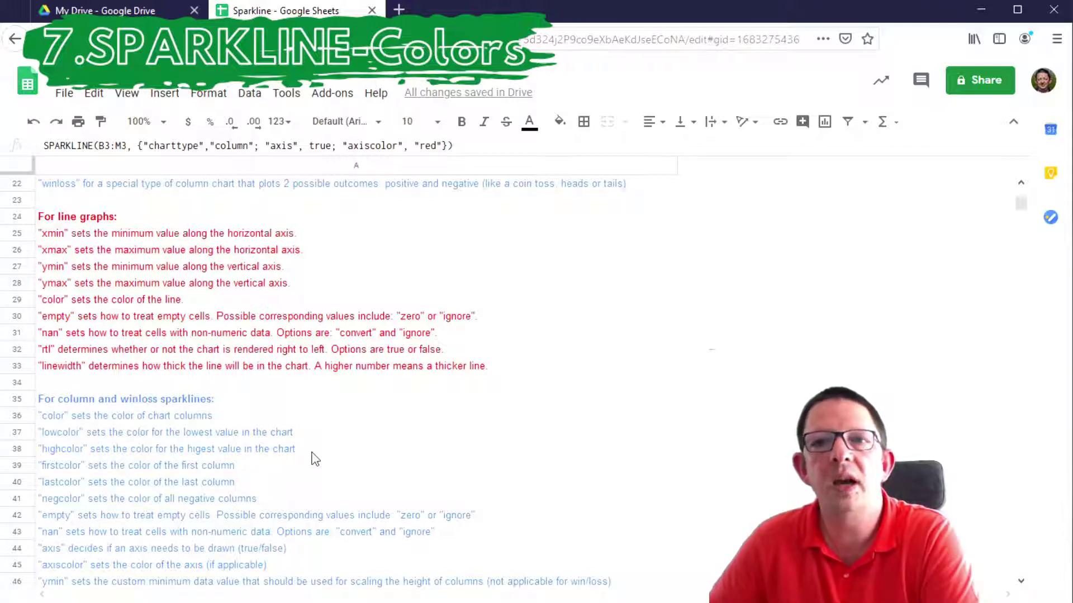
click(61, 452)
Look up the highcolor option in its Syntax description cell.
double_click(62, 453)
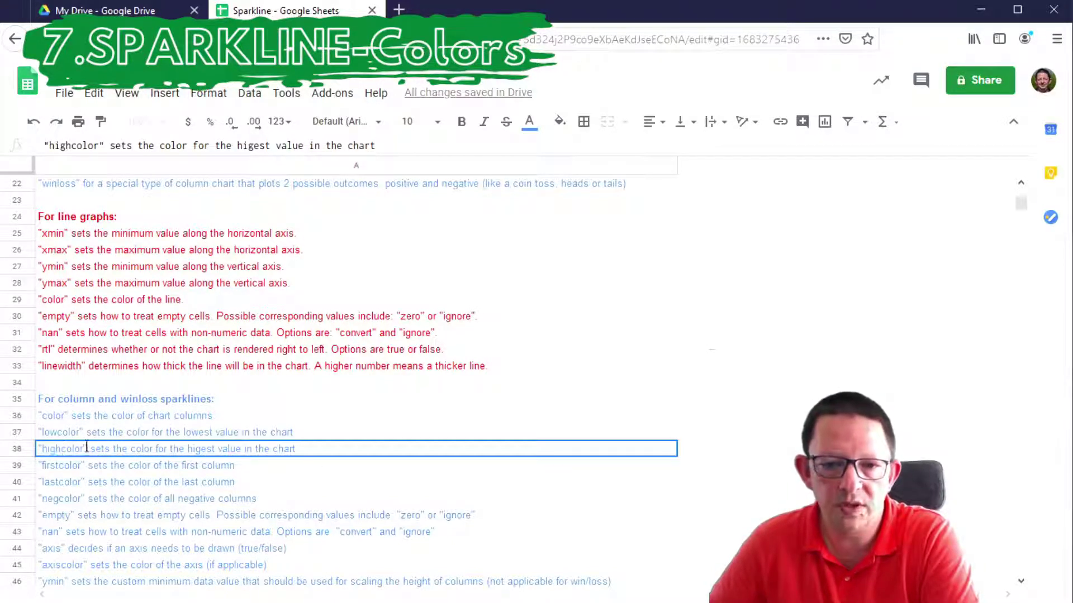
drag(87, 450, 23, 459)
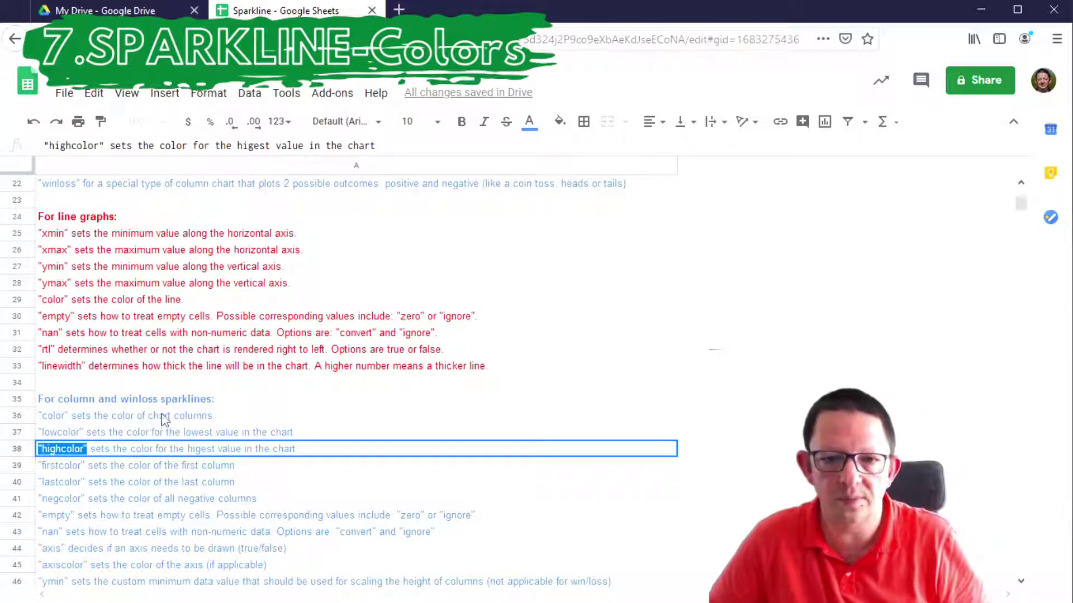
click(299, 407)
scroll(302, 416, up, 5)
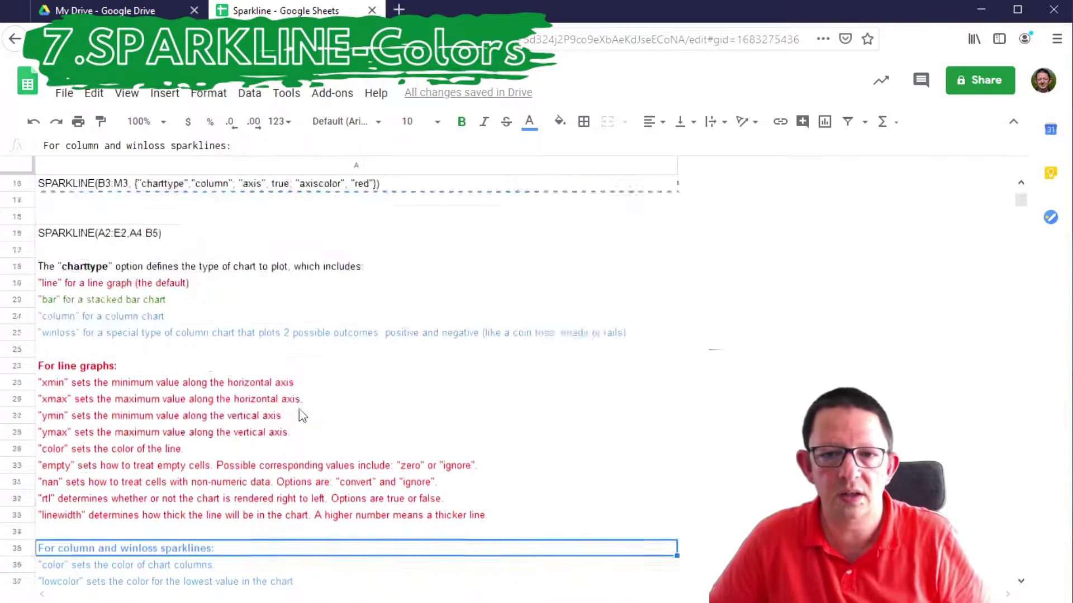
scroll(302, 416, up, 2)
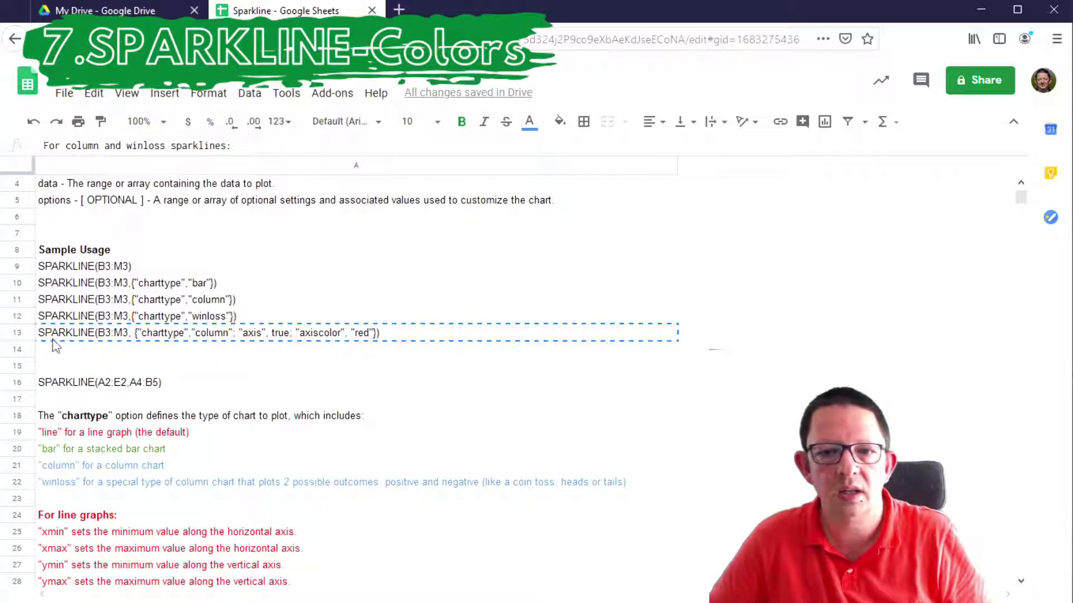
Replace the axis options in the A13 sample formula with "highcolor","green".
double_click(239, 333)
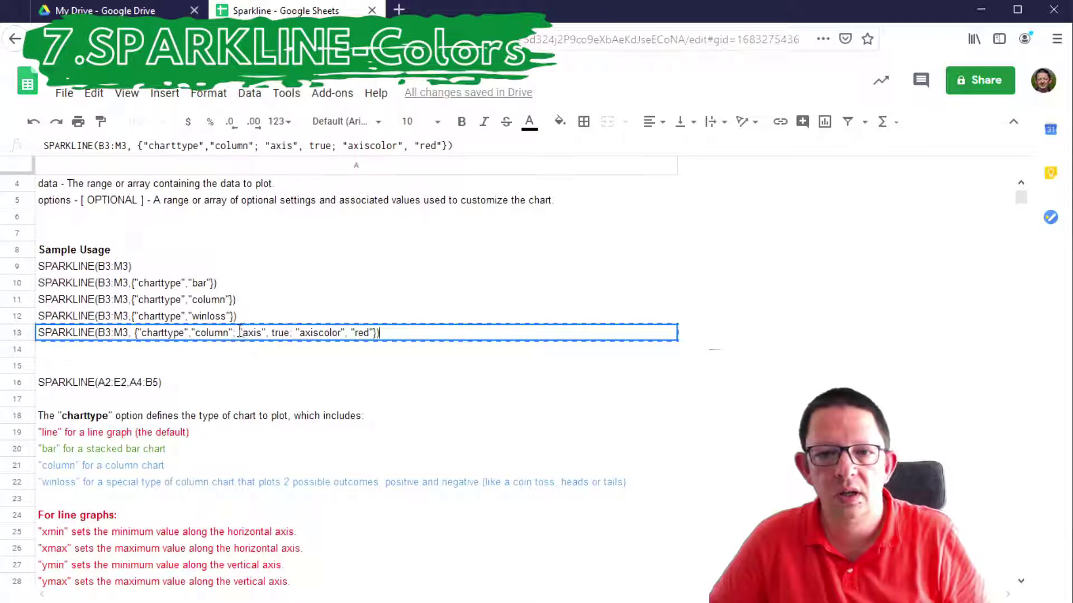
drag(240, 333, 374, 333)
key(BackSpace)
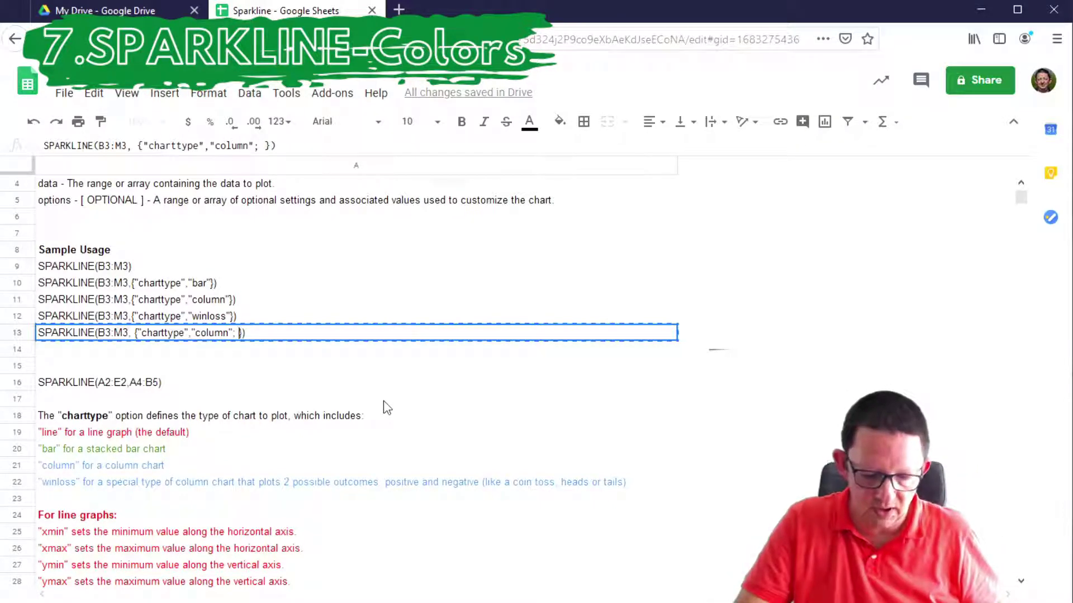
text("highcolor")
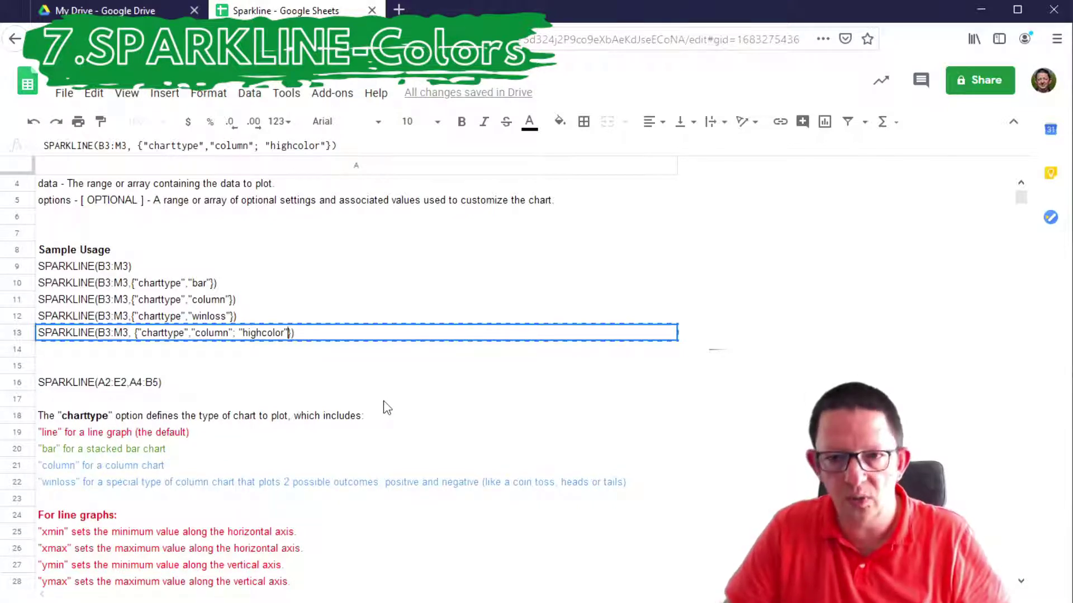
text(,)
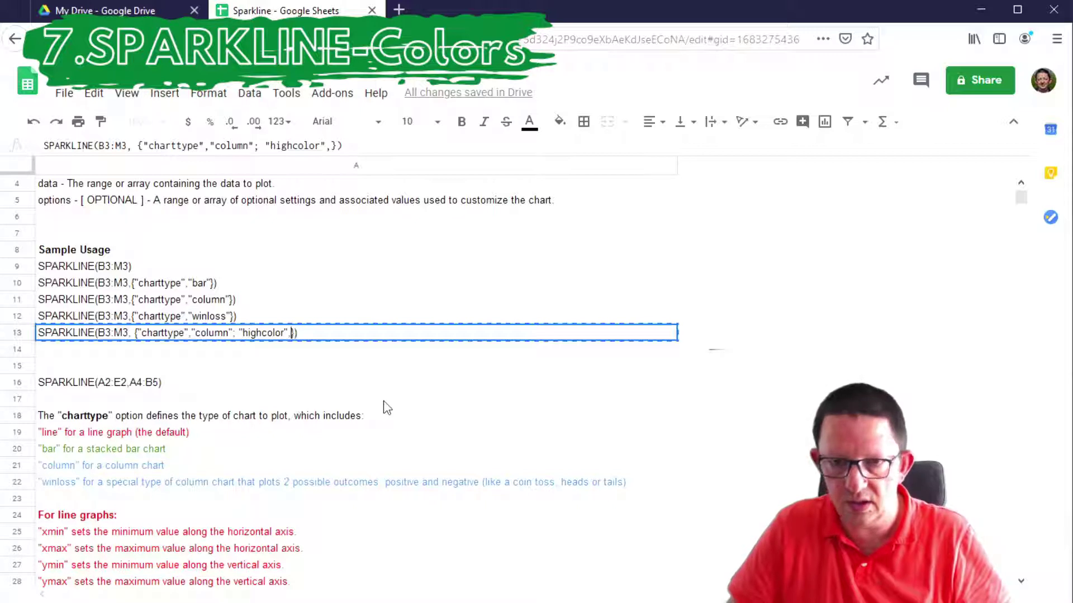
text("")
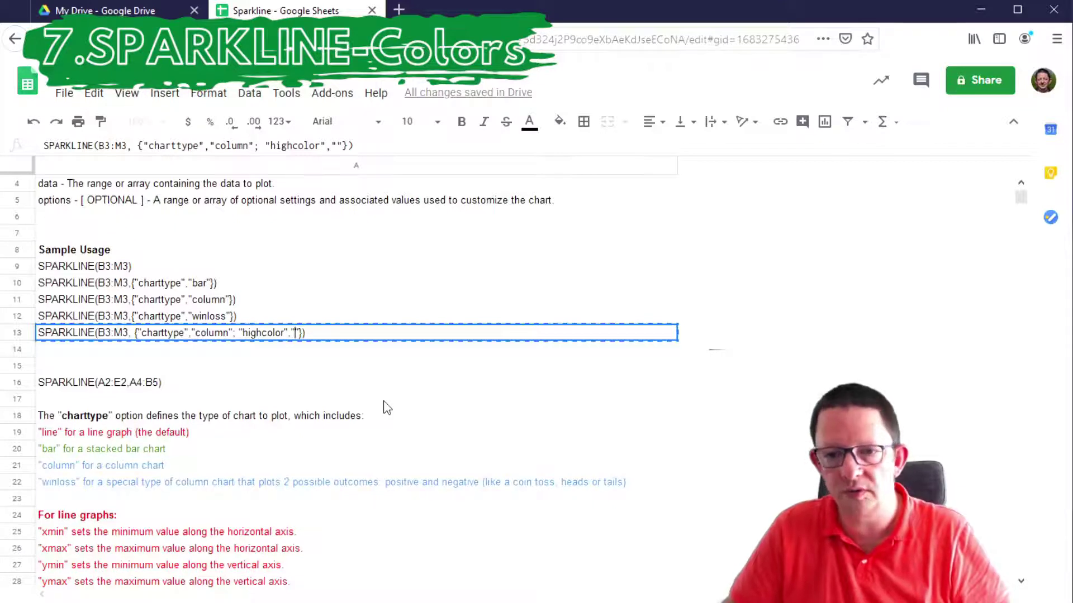
text(green)
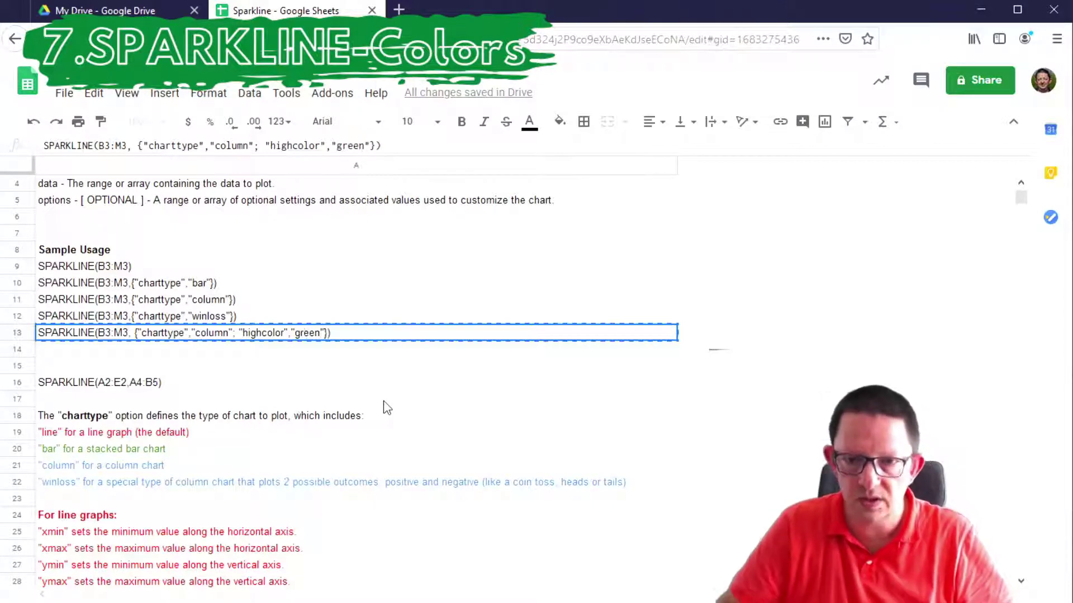
click(302, 319)
Copy the edited A13 formula and return to the monthly data sheet.
click(296, 338)
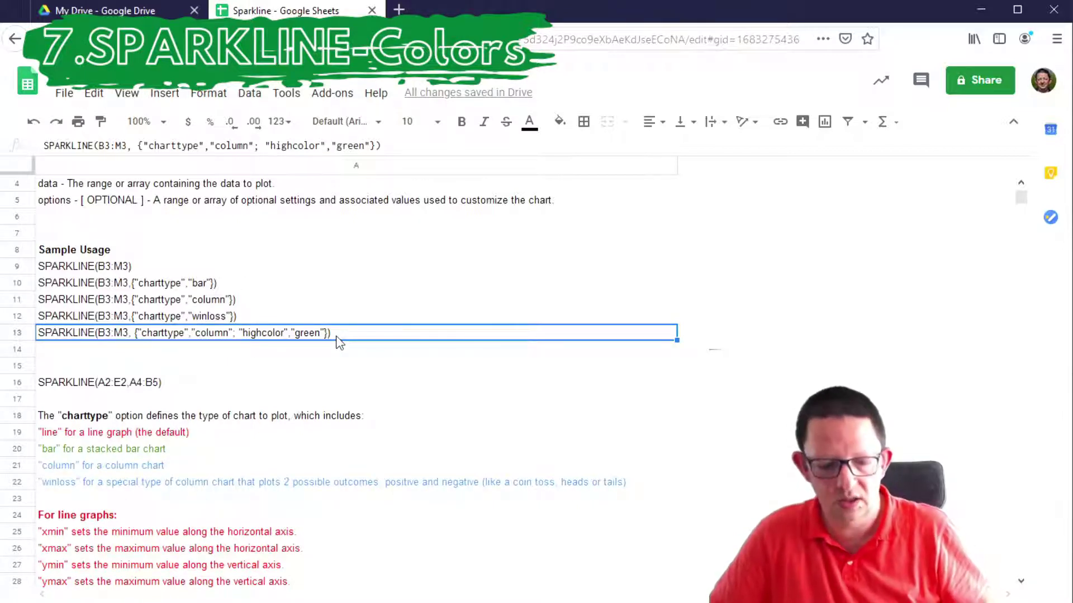
key(ctrl+c)
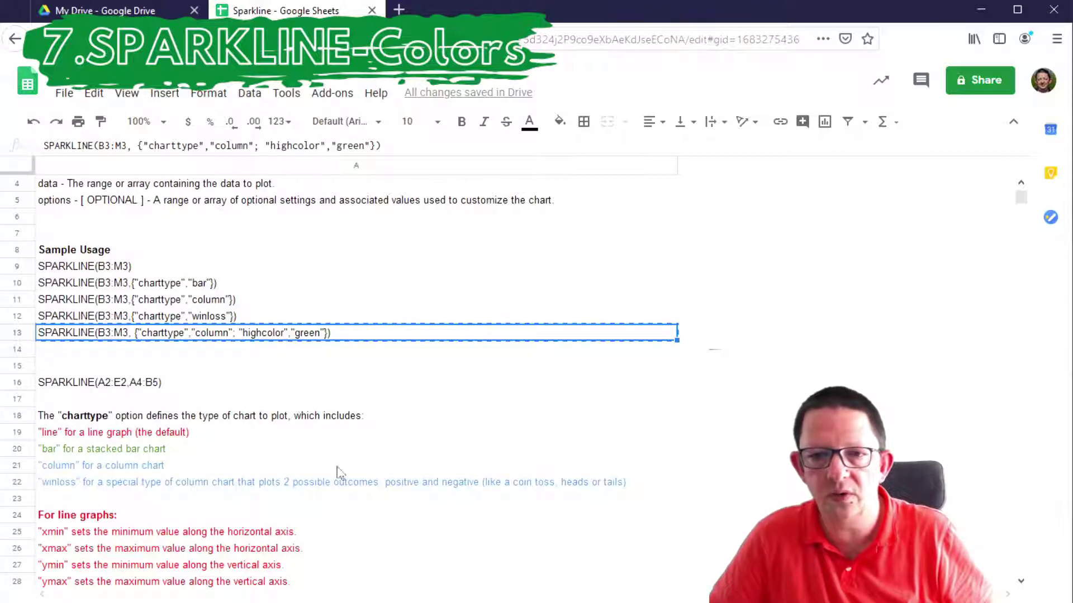
key(ctrl+shift+Page_Up)
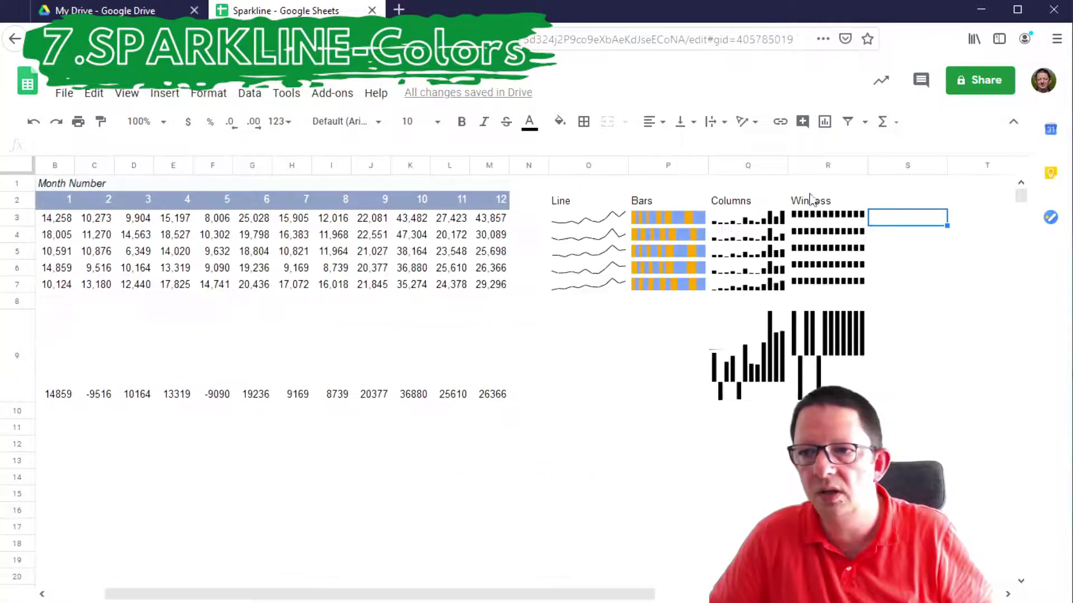
Paste the highcolor green column sparkline formula into S3.
click(289, 143)
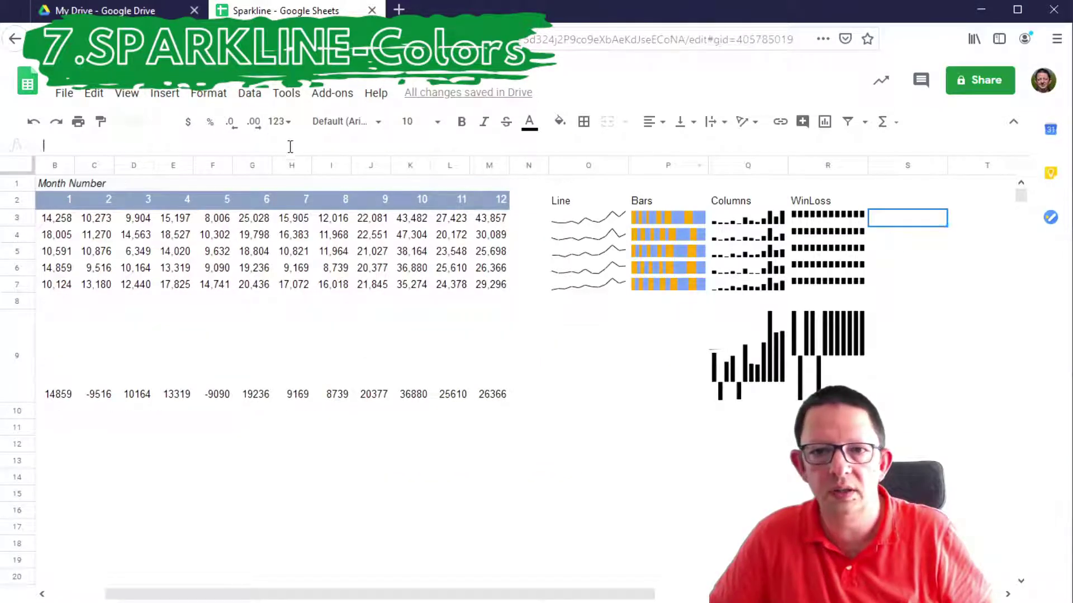
key(ctrl+v)
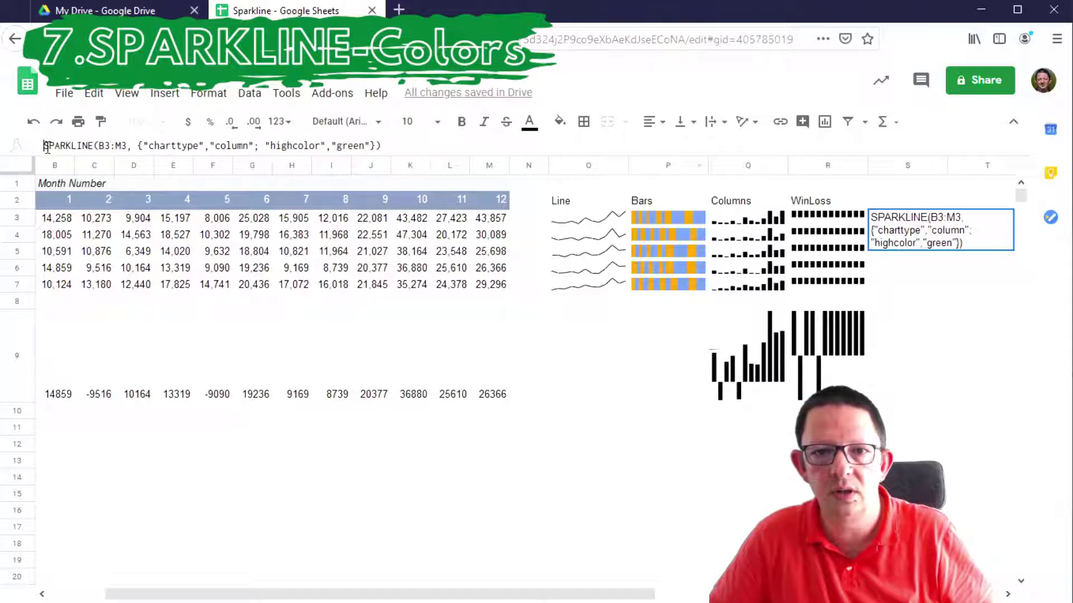
text(=)
key(Return)
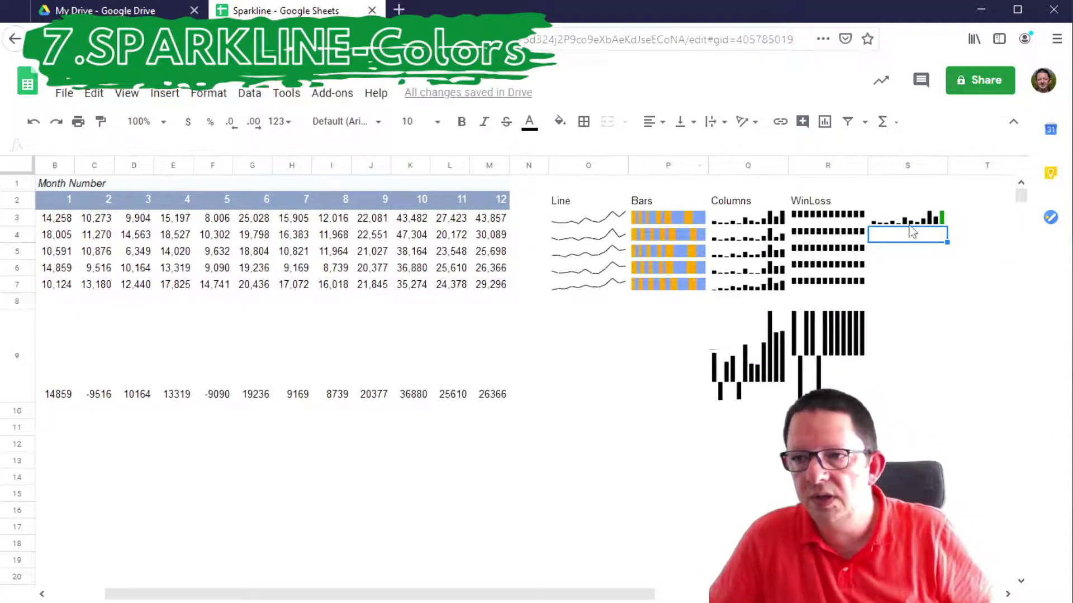
Fill the S3 green-high sparkline formula down through S7.
click(910, 222)
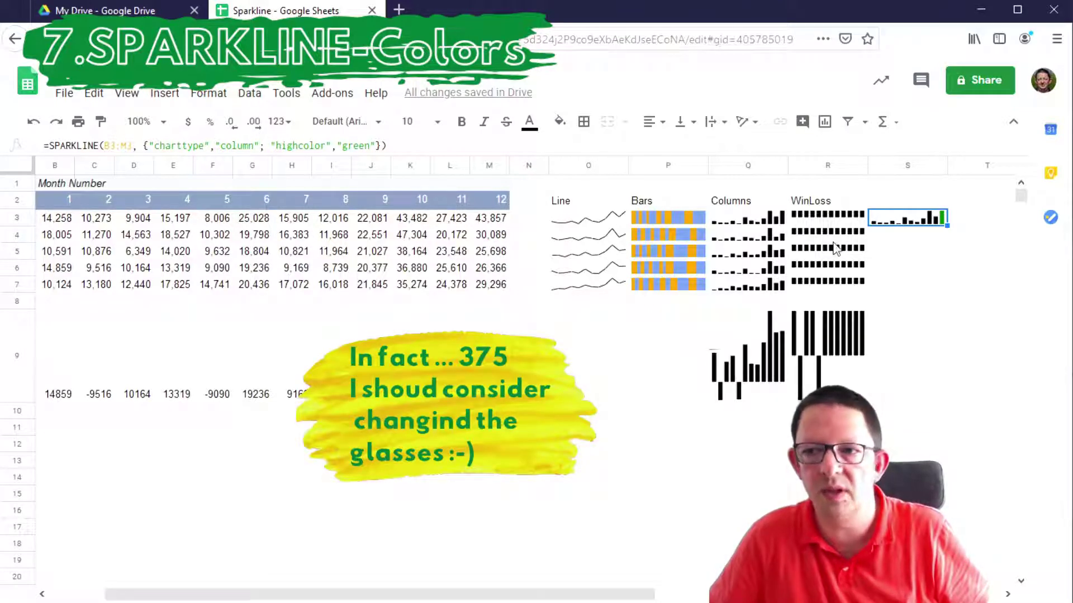
key(ctrl+c)
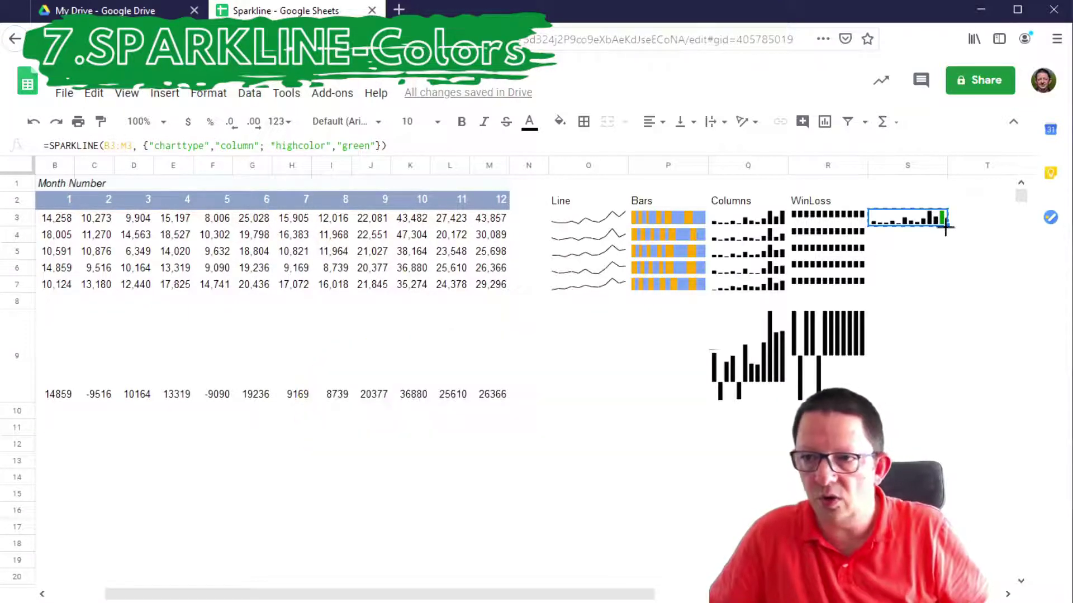
drag(946, 226, 945, 284)
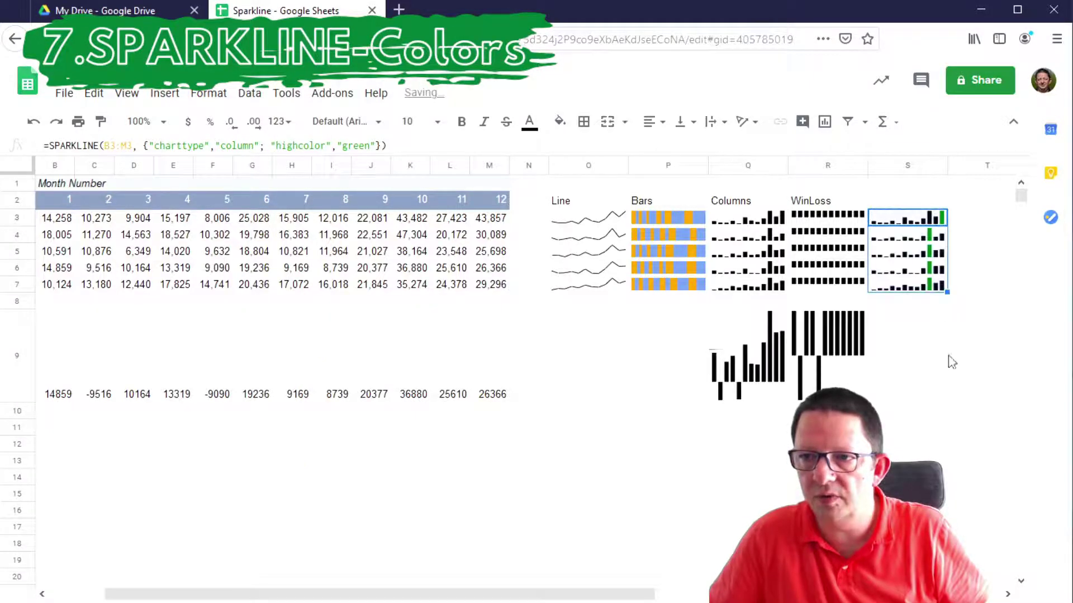
click(916, 332)
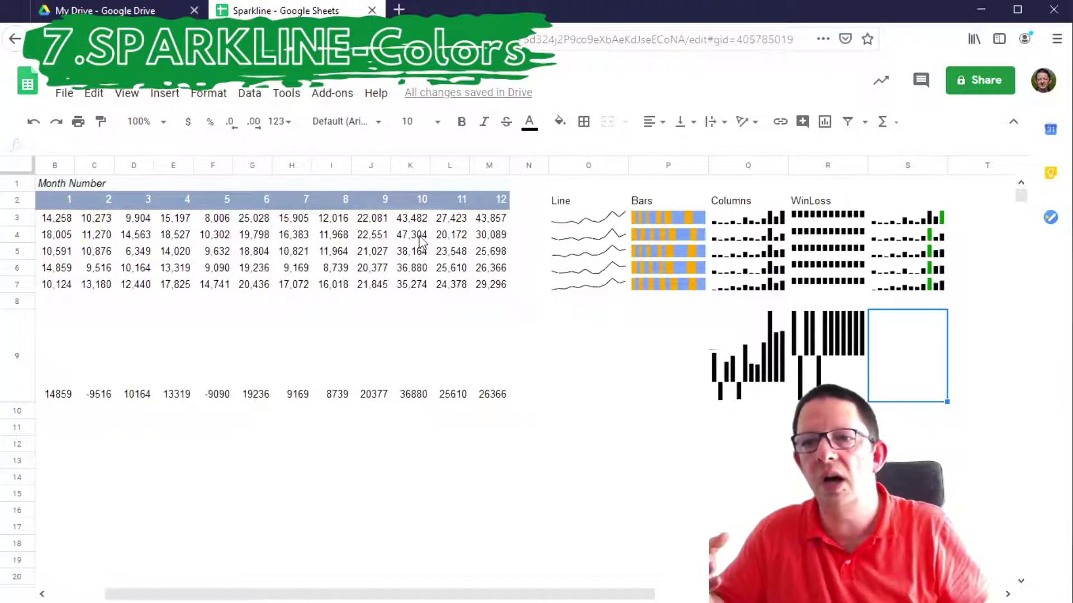
click(894, 223)
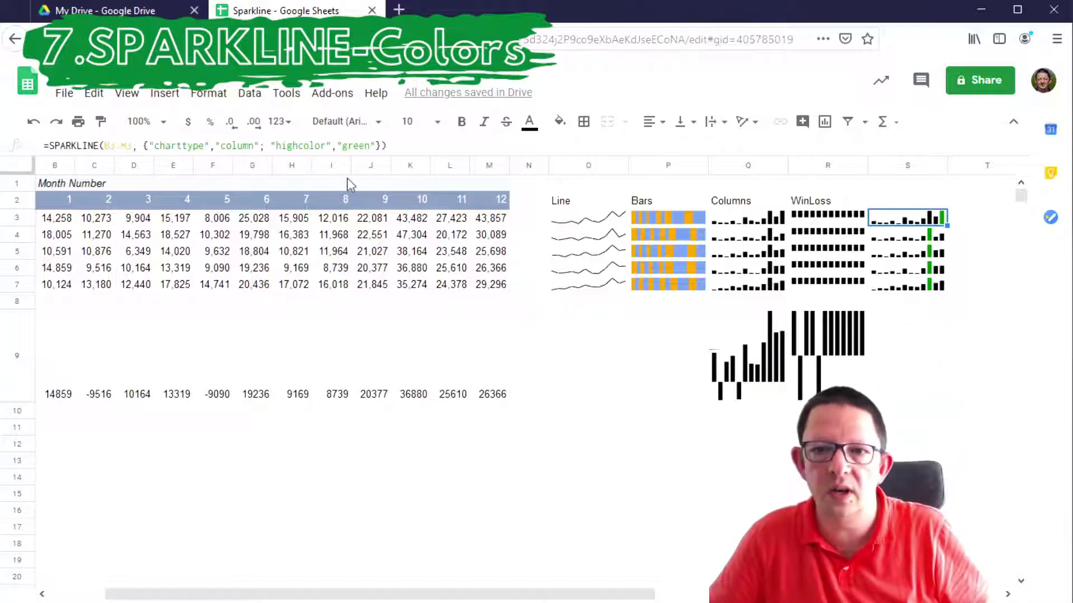
Change S3's sparkline option from "highcolor","green" to "lowcolor","red".
drag(278, 147, 303, 152)
text(l)
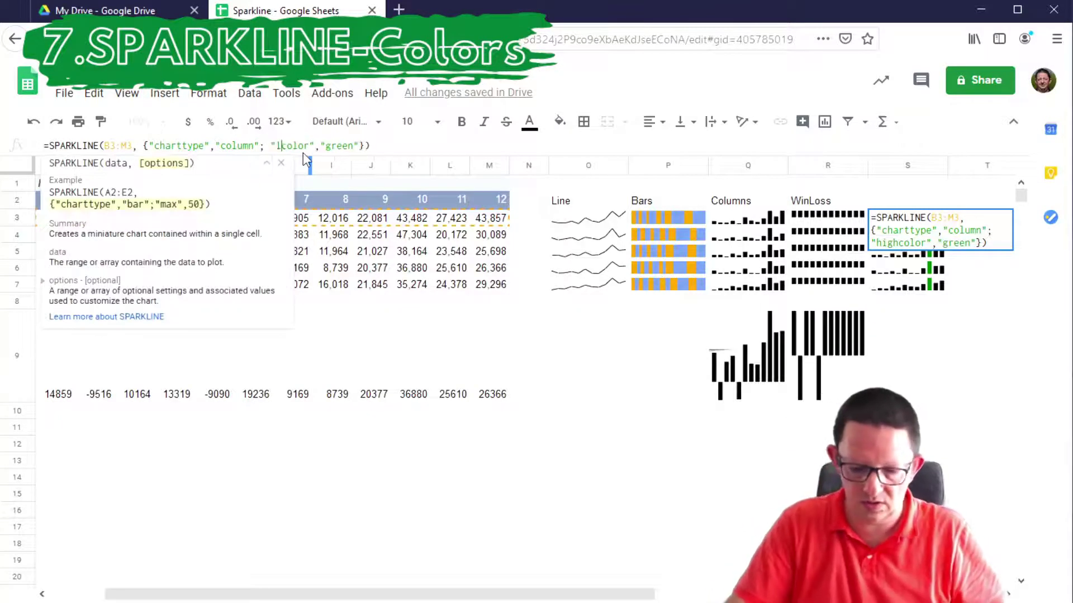
text(ow)
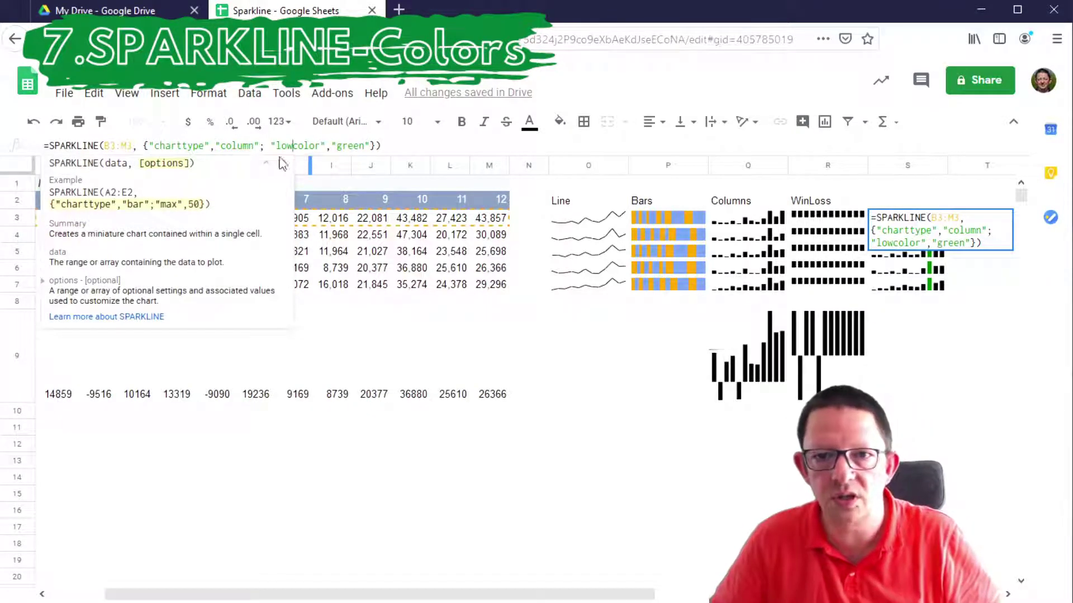
double_click(346, 146)
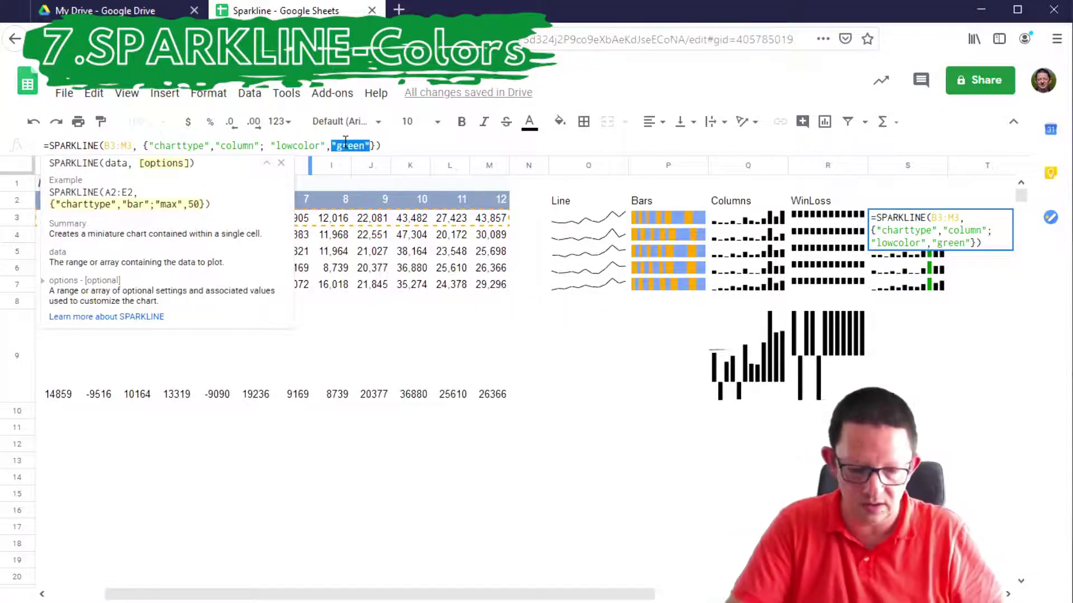
key(BackSpace)
text("")
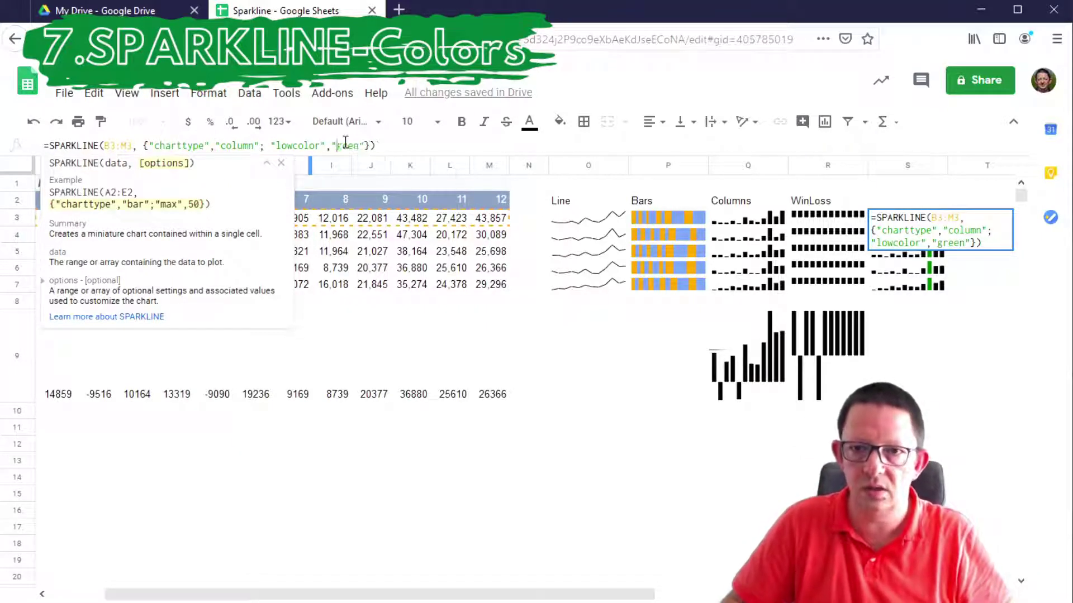
text(red)
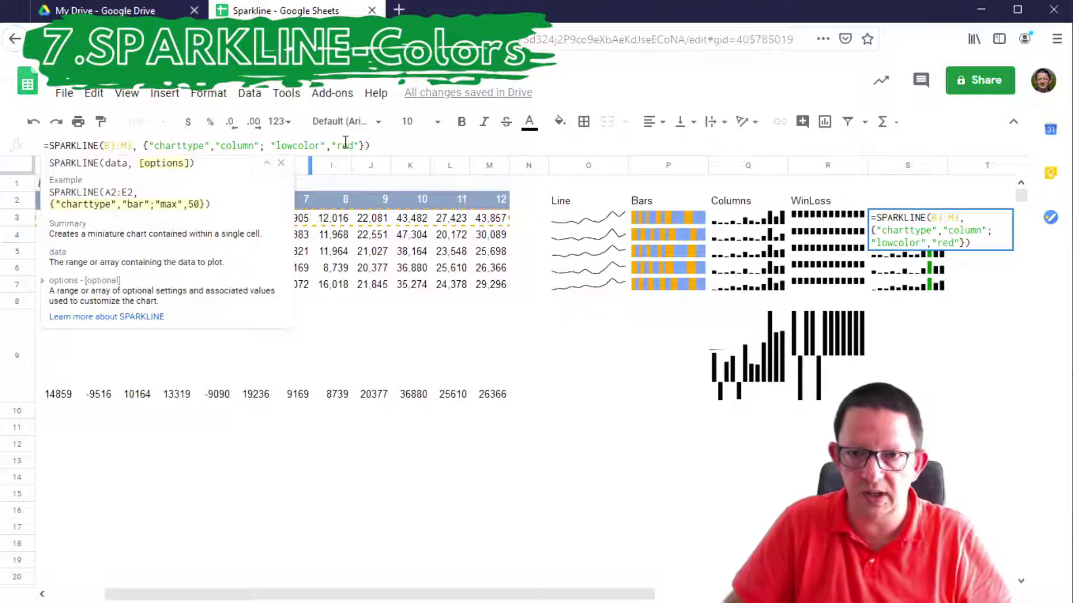
key(Return)
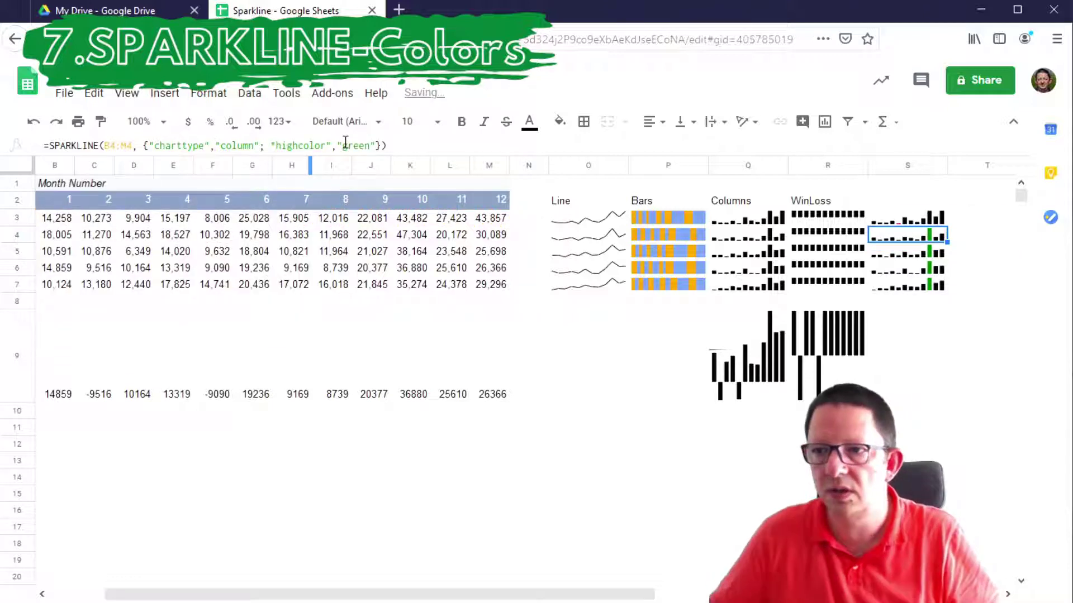
Apply the red low-month sparkline formula to S4:S7.
click(906, 224)
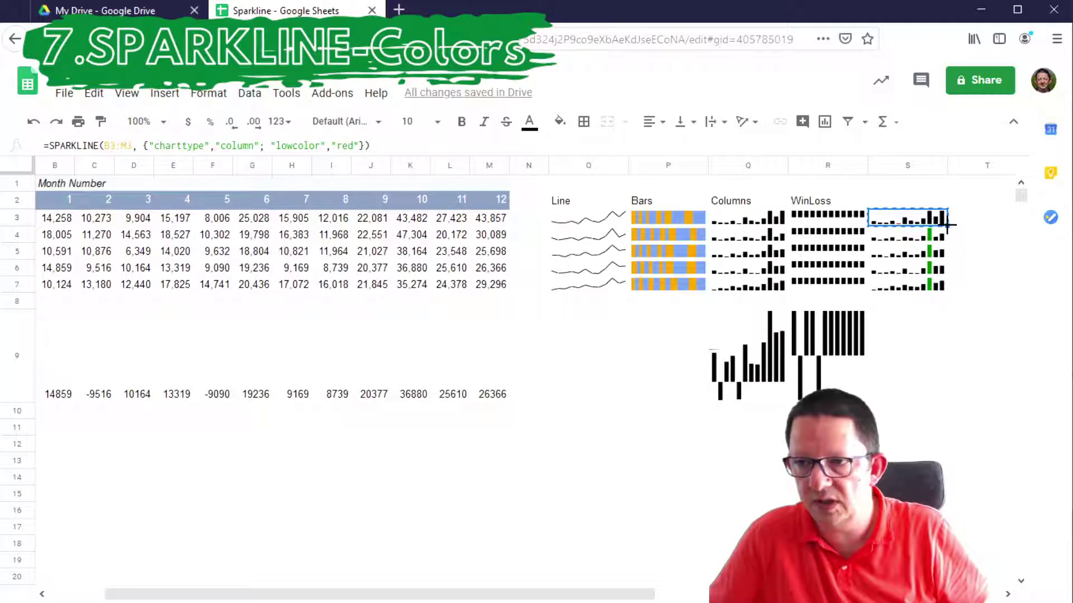
key(shift+Down)
key(shift+Down)
key(shift+Down)
key(shift+Down)
key(ctrl+v)
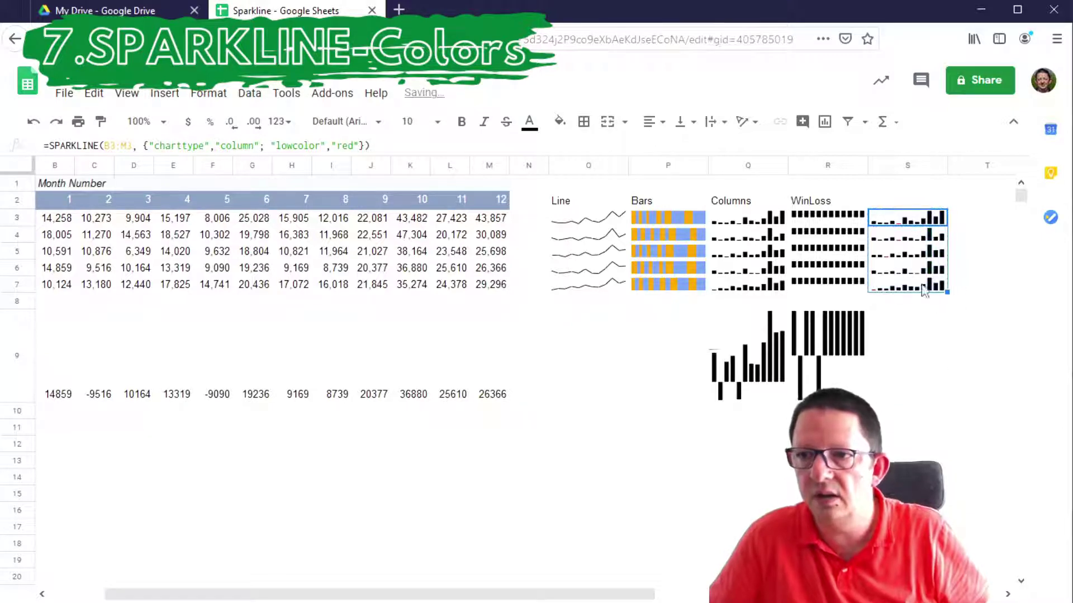
click(965, 242)
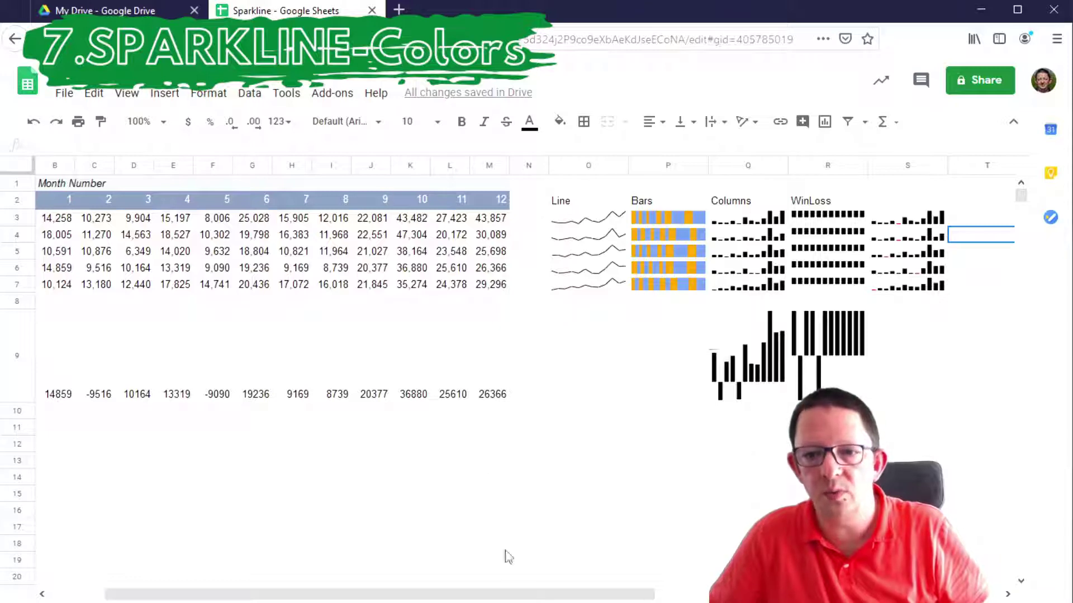
key(ctrl+shift+Page_Down)
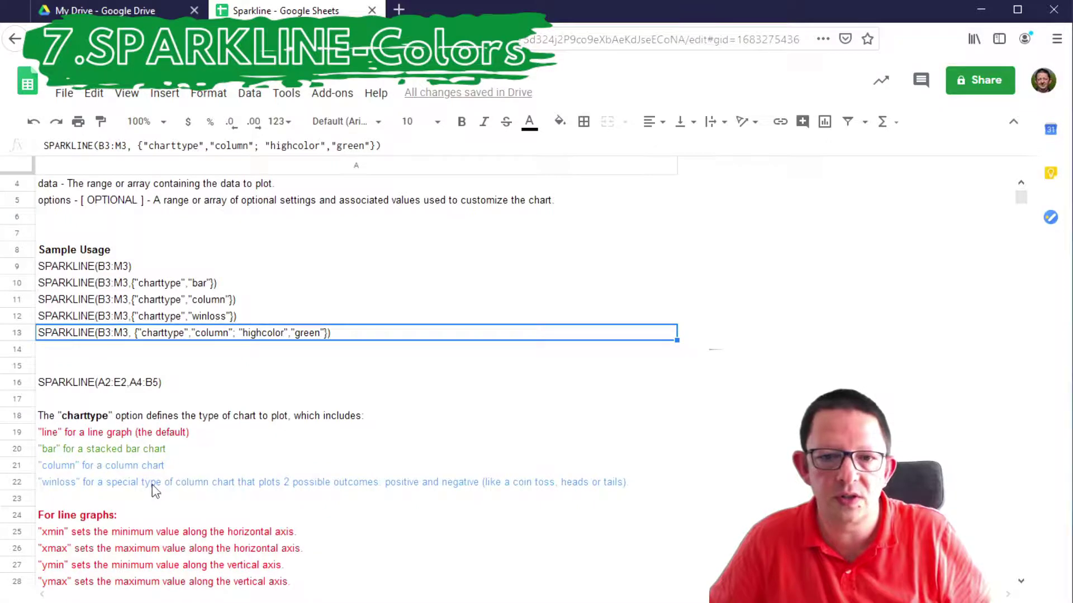
scroll(157, 492, down, 5)
scroll(159, 405, down, 1)
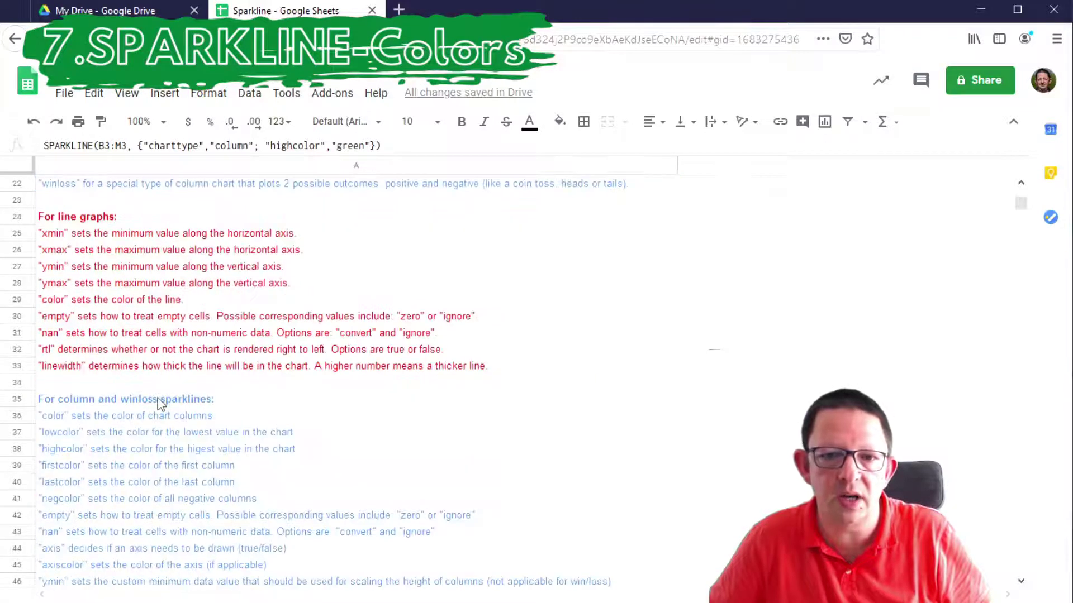
scroll(374, 413, down, 1)
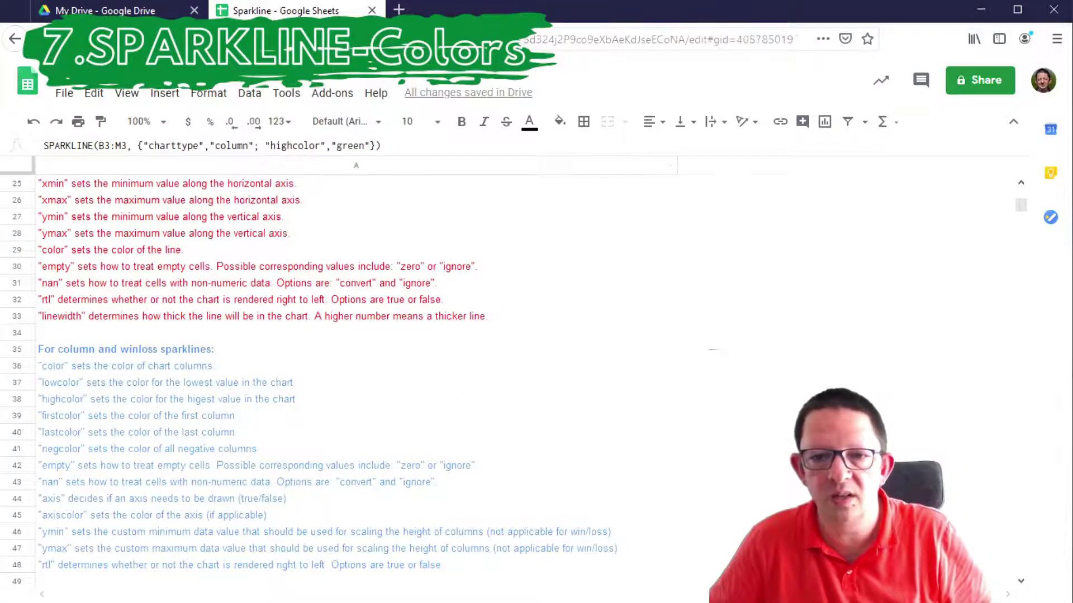
key(ctrl+shift+Page_Up)
click(822, 343)
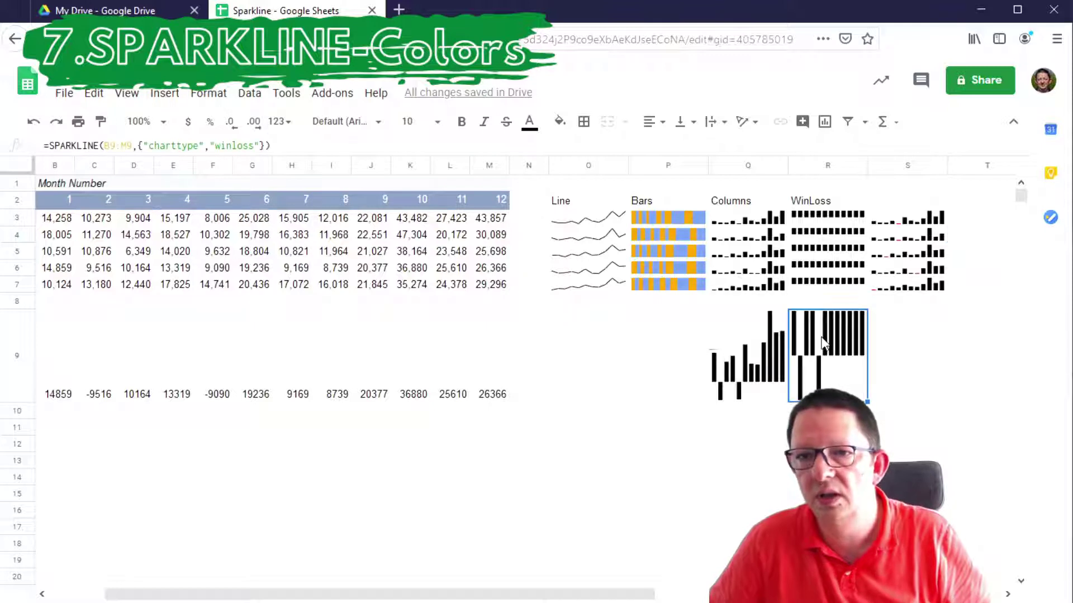
Add "negcolor","red" to R9's win/loss sparkline so loss months show red.
click(261, 145)
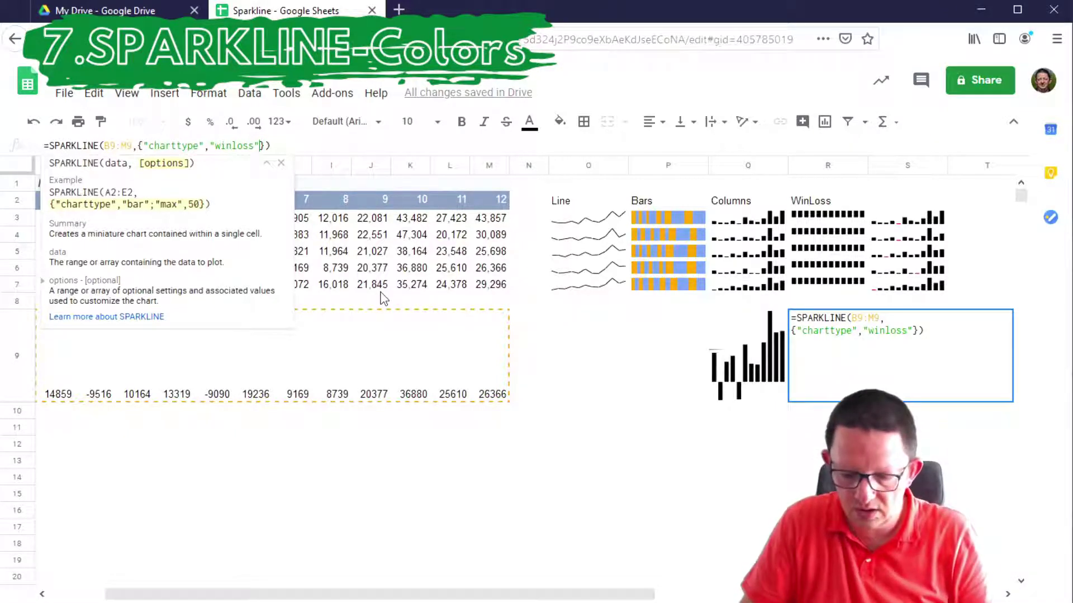
text(;)
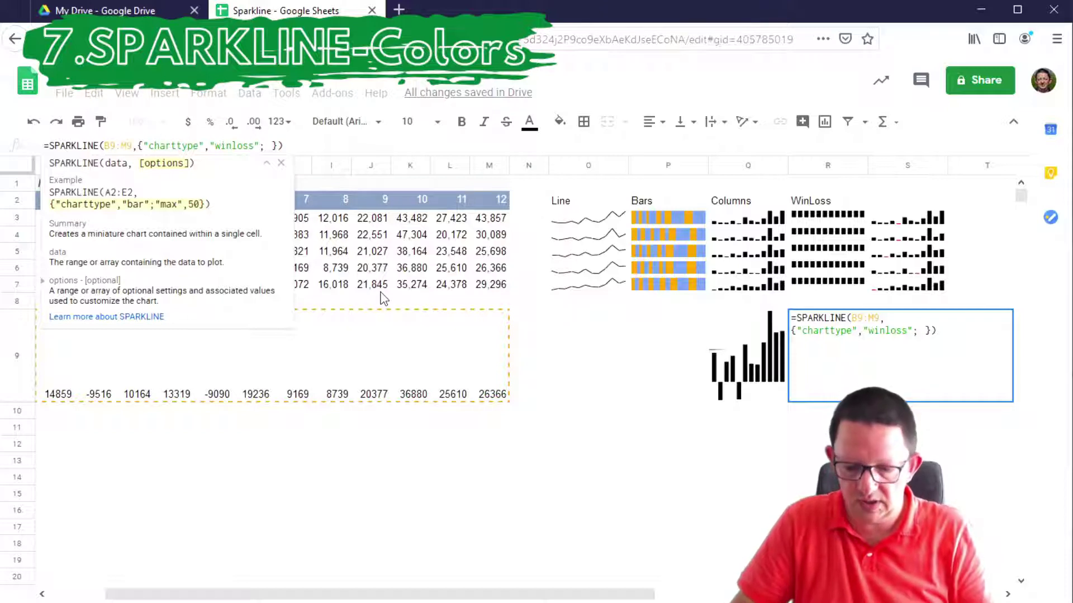
key(BackSpace)
text("negcolor")
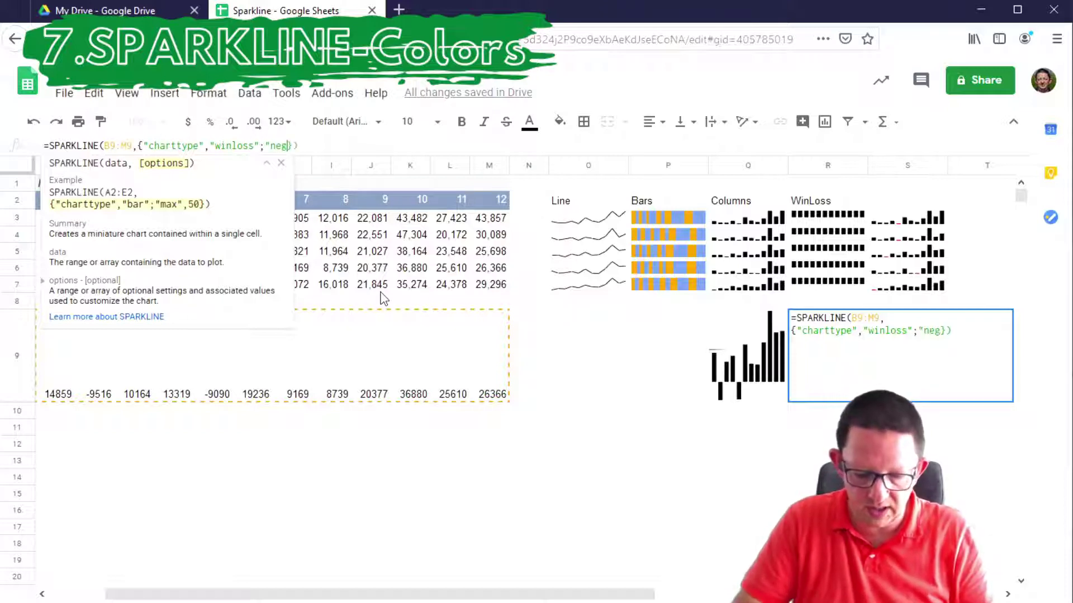
text(,)
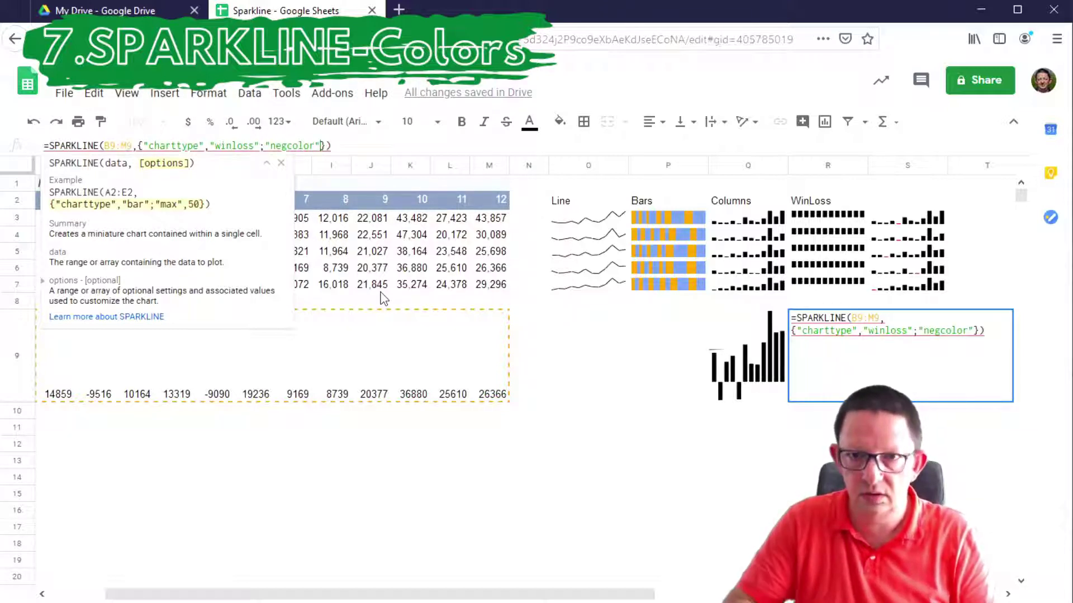
text(,"red)
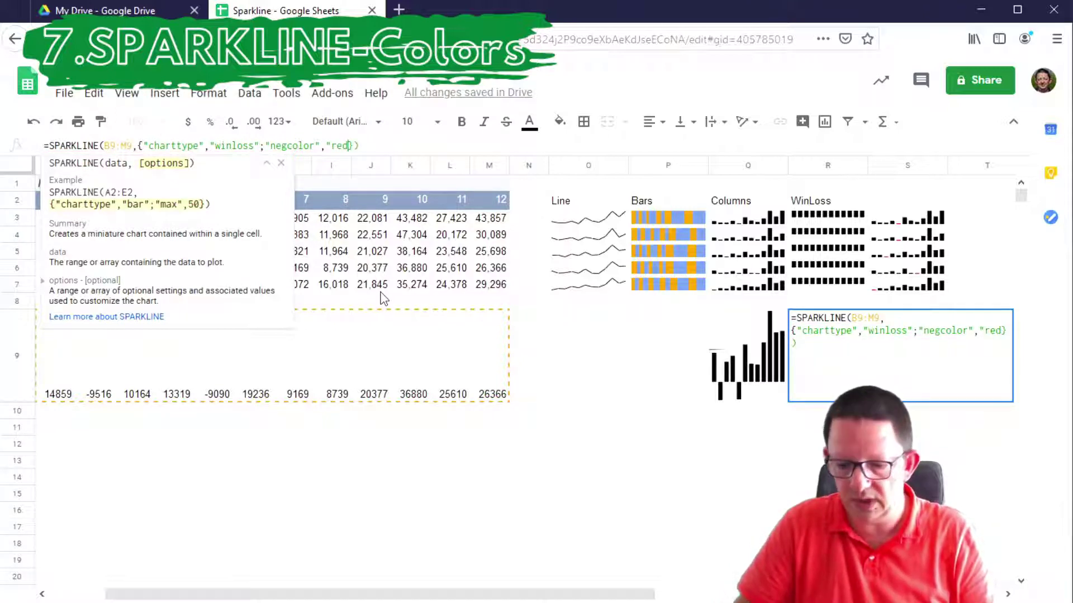
text(")
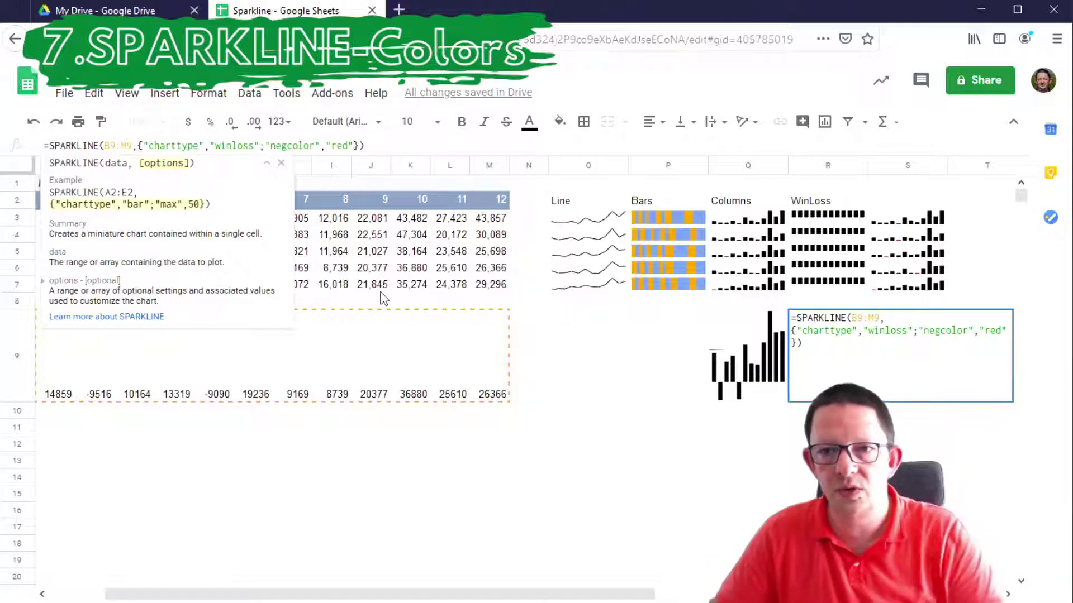
click(395, 143)
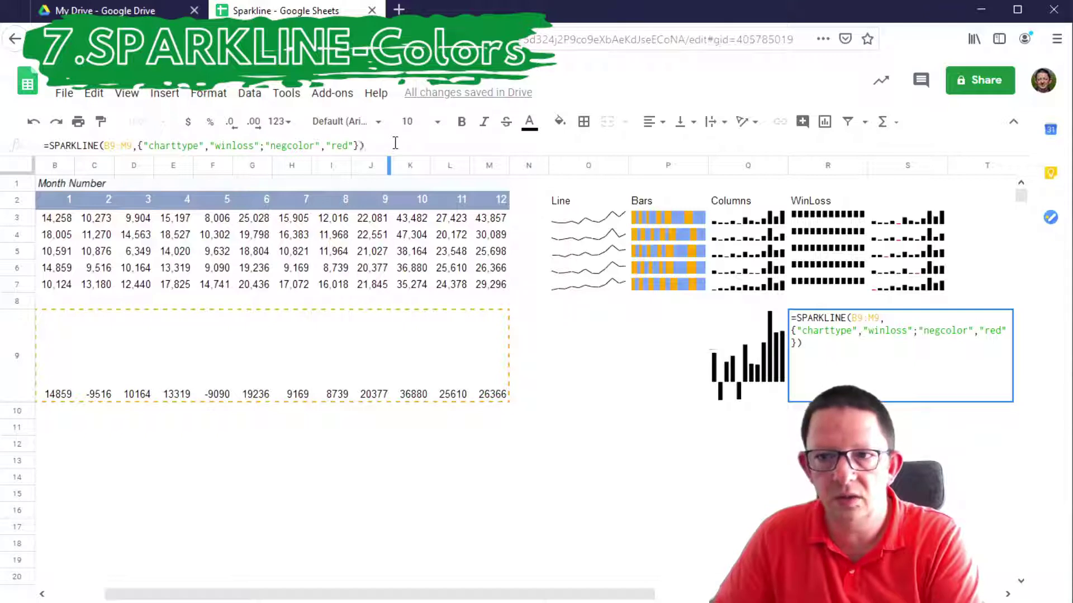
key(Return)
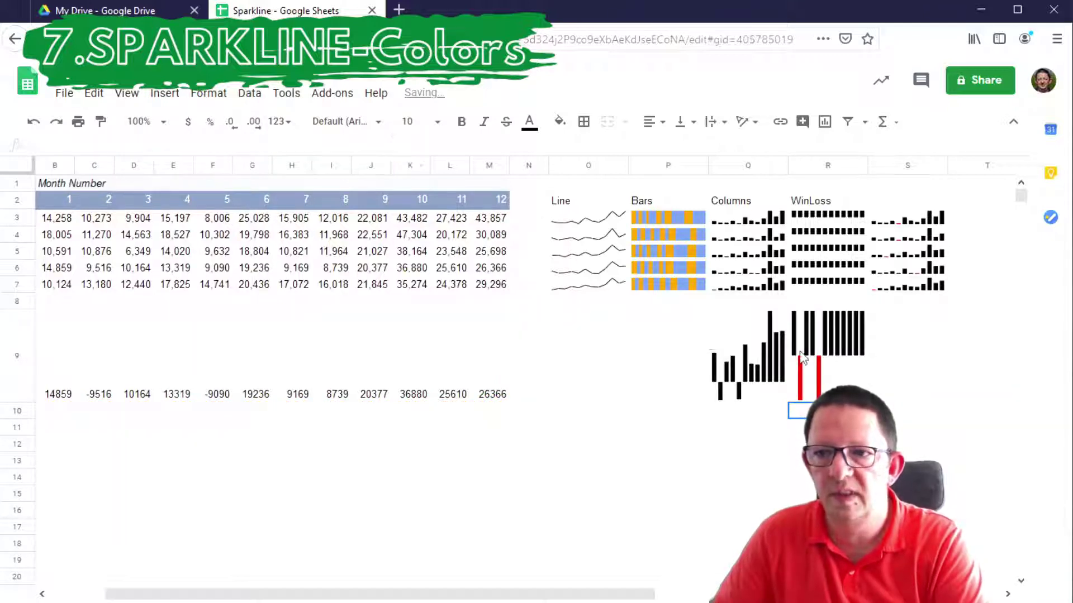
click(810, 394)
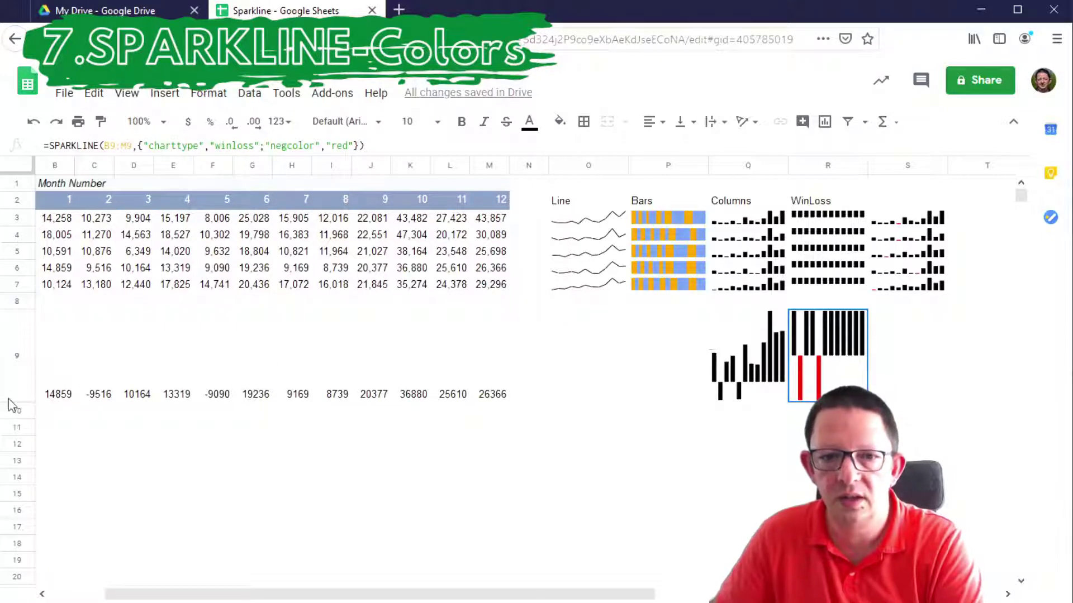
Drag row 9's border up to restore it to normal height.
drag(11, 401, 21, 329)
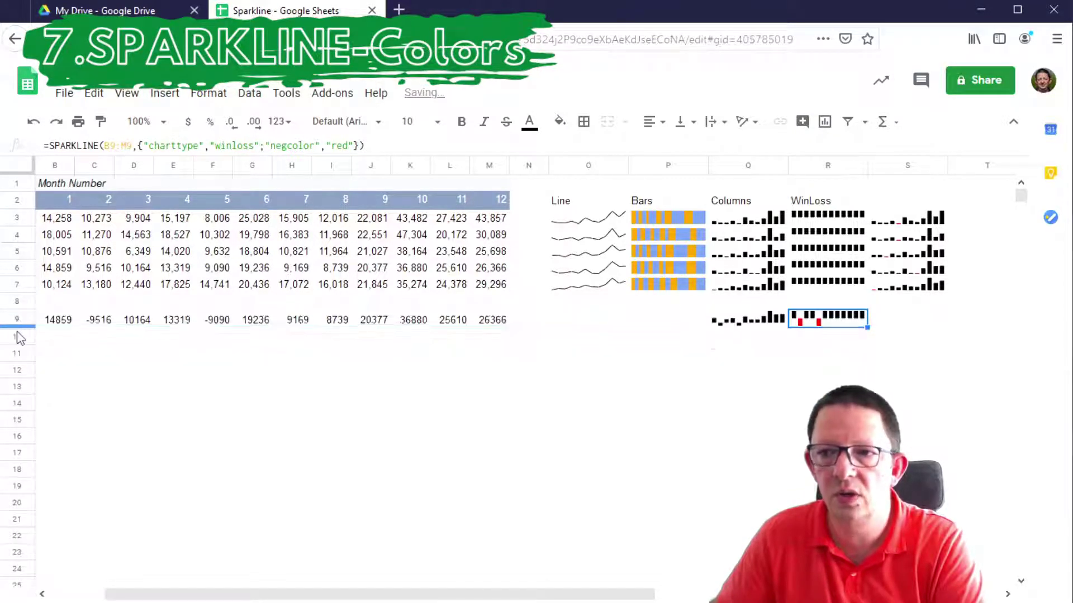